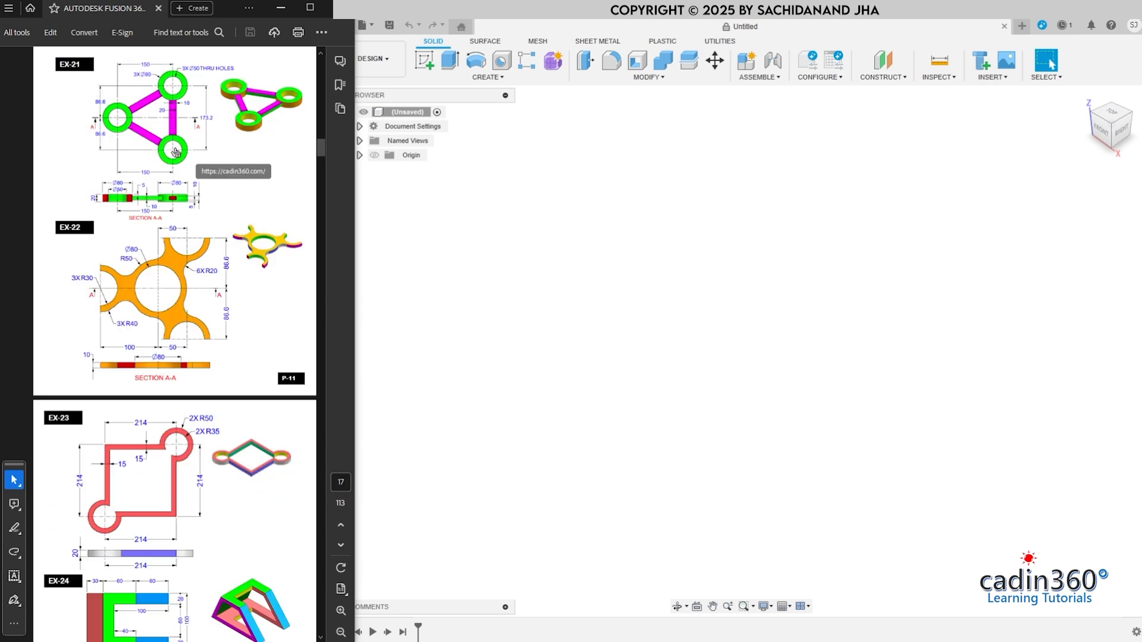
Start a sketch on the horizontal XY origin plane, using the EX-21 drawing as reference
{"action": "scroll", "coordinate": [196, 161], "scroll_direction": "up", "scroll_amount": 3}
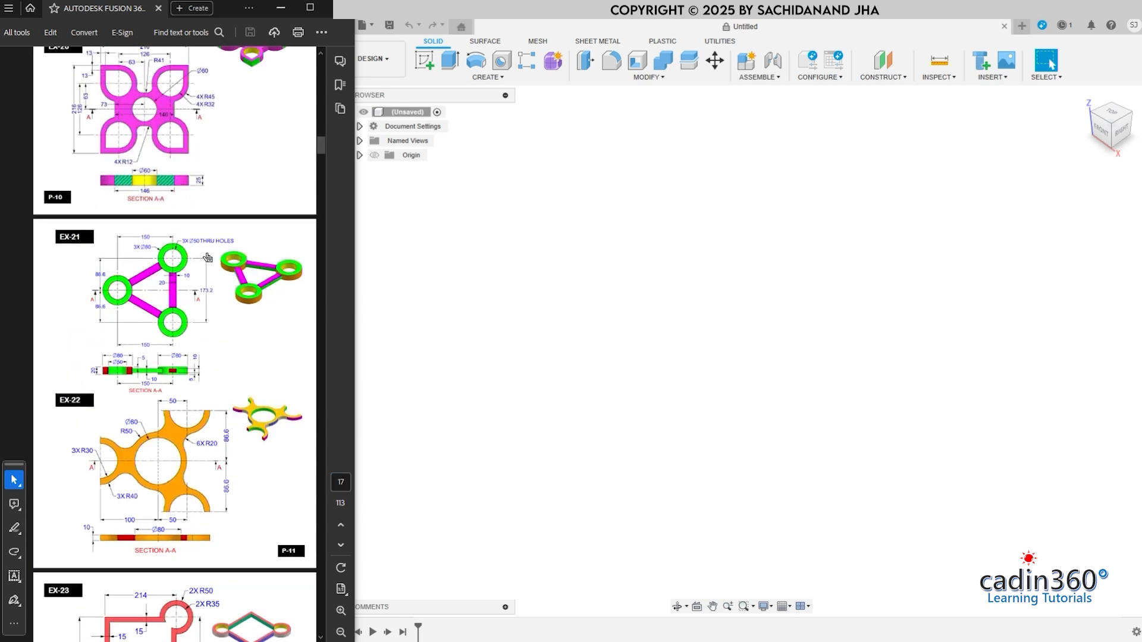
{"action": "left_click", "coordinate": [341, 611]}
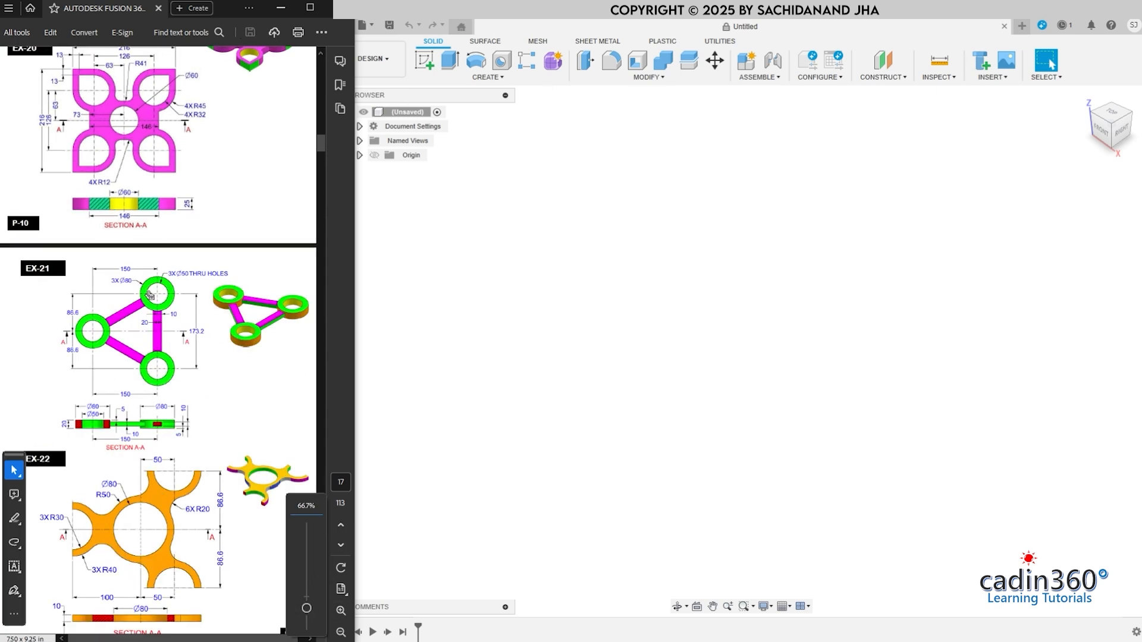
{"action": "left_click", "coordinate": [426, 61]}
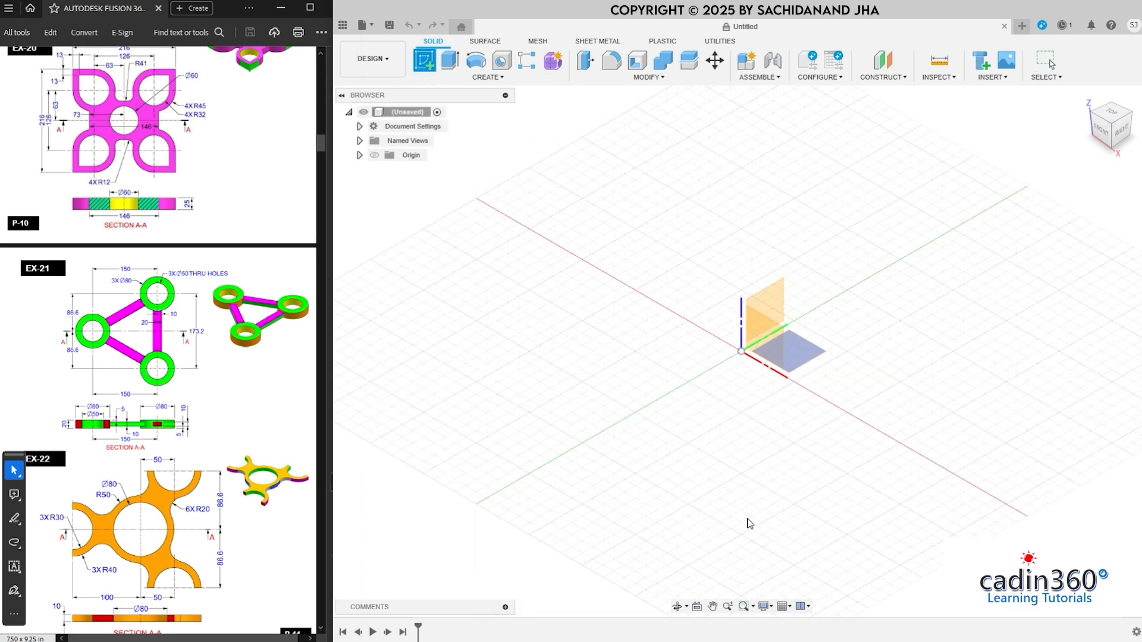
{"action": "left_click", "coordinate": [808, 355]}
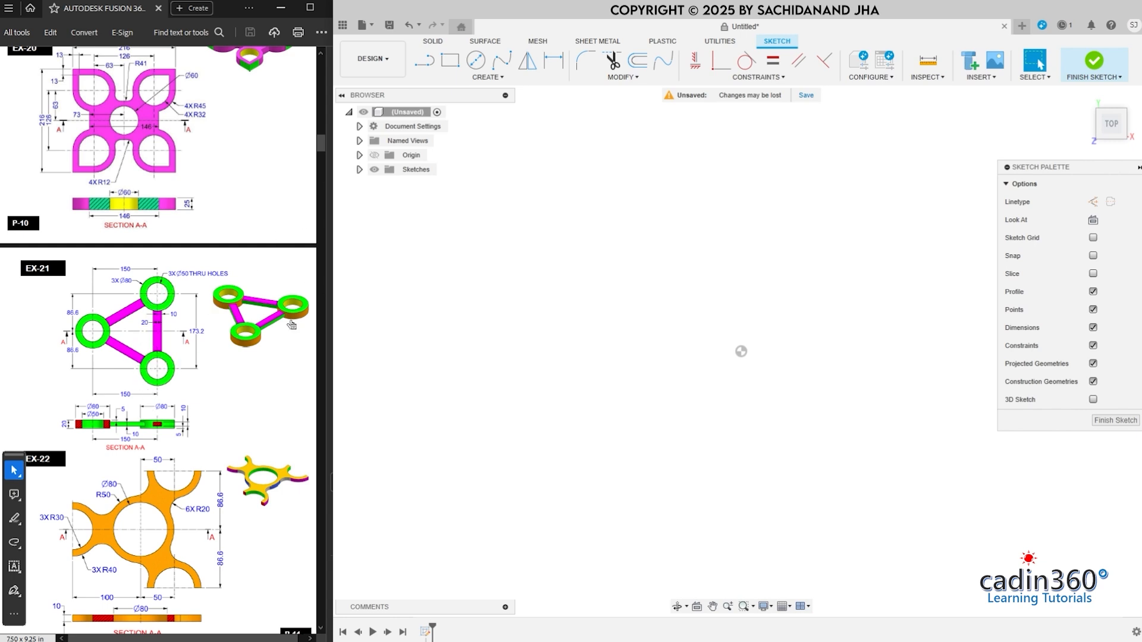
Sketch a 50 mm diameter circle and move it to about 65 mm above the origin
{"action": "left_click", "coordinate": [476, 60]}
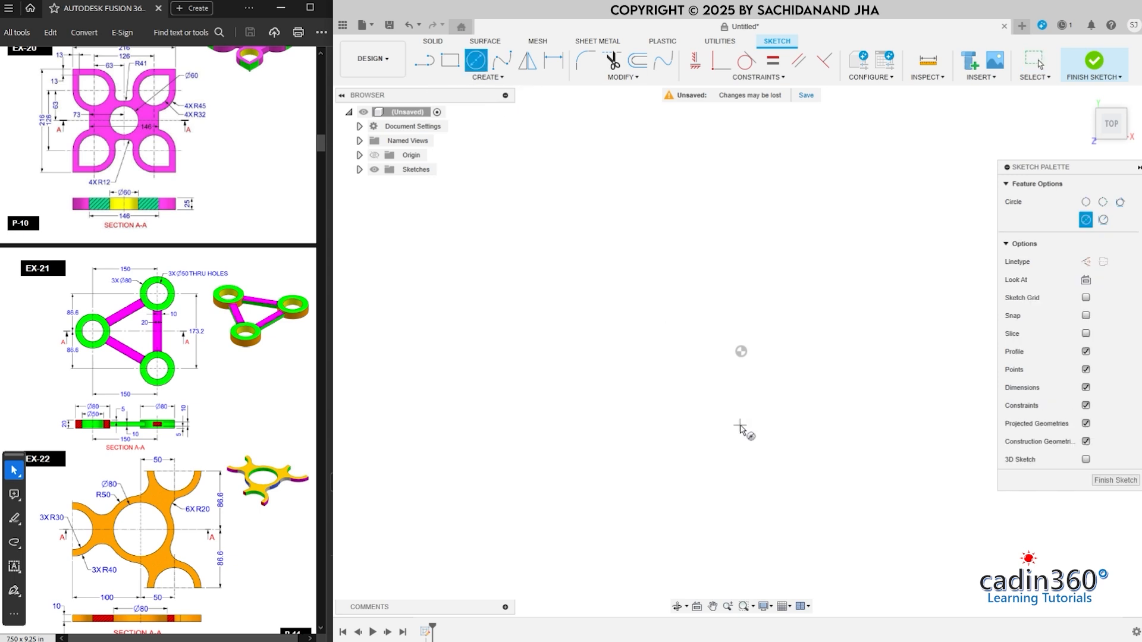
{"action": "left_click", "coordinate": [741, 245]}
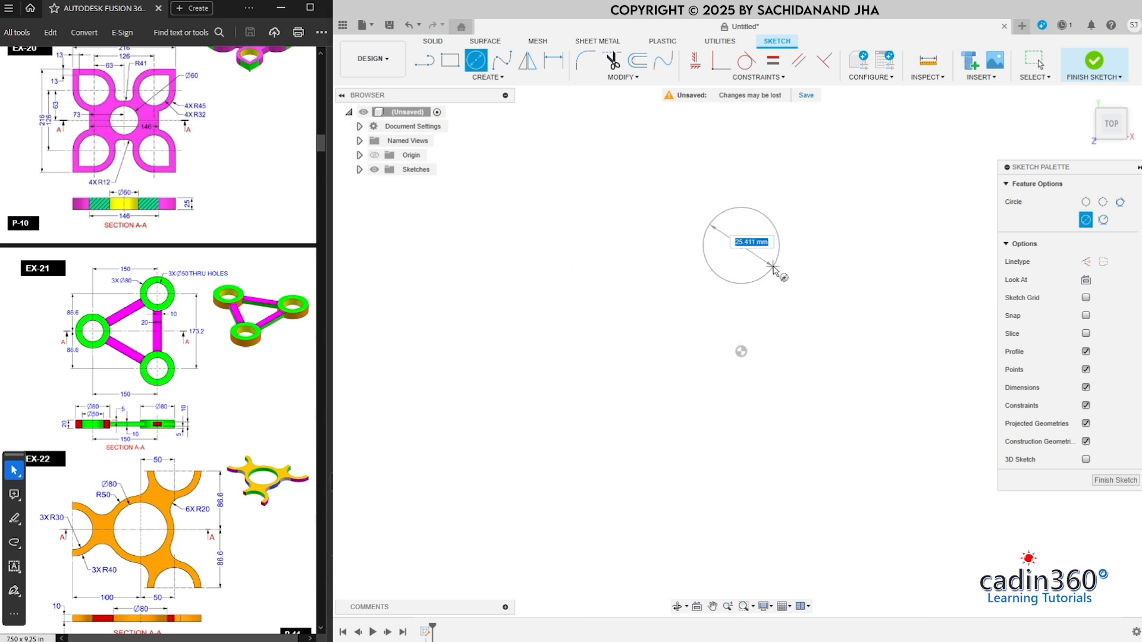
{"action": "type", "text": "50"}
{"action": "key", "text": "Return"}
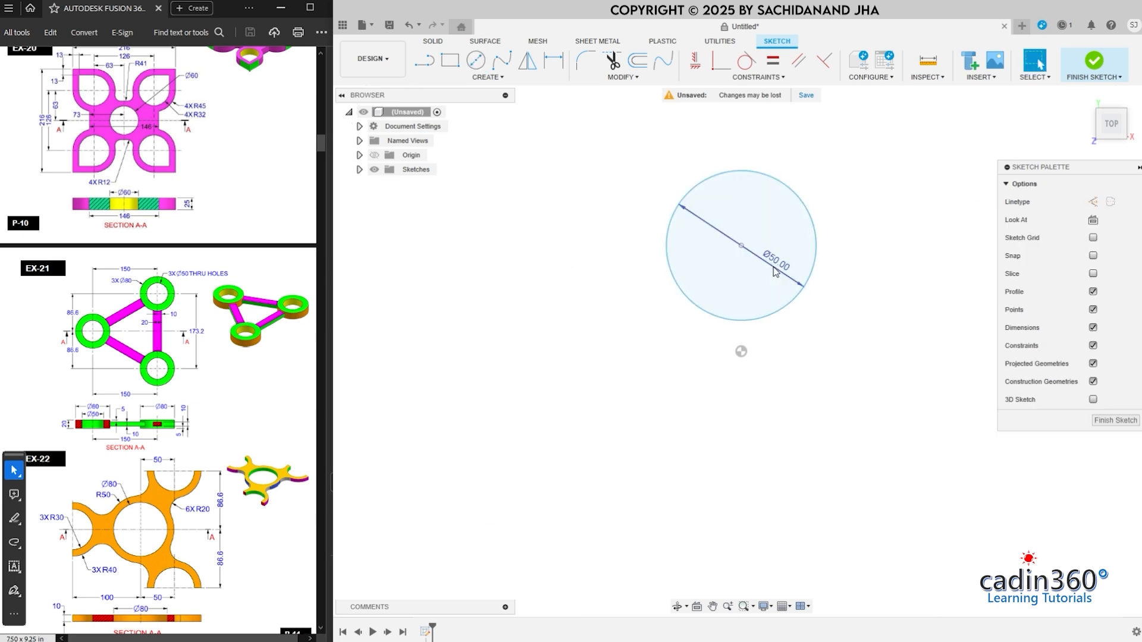
{"action": "left_click_drag", "start_coordinate": [742, 245], "coordinate": [750, 159]}
{"action": "scroll", "coordinate": [775, 253], "scroll_direction": "down", "scroll_amount": 3}
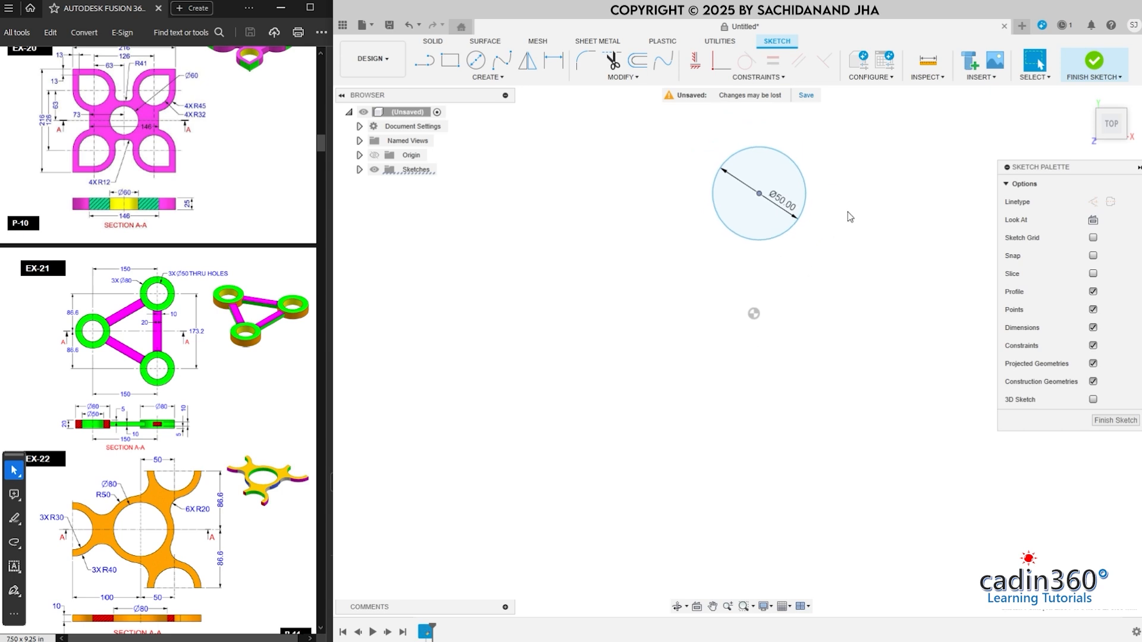
{"action": "mouse_move", "coordinate": [859, 176]}
{"action": "middle_mouse_down"}
{"action": "mouse_move", "coordinate": [783, 267]}
{"action": "mouse_move", "coordinate": [790, 288]}
{"action": "middle_mouse_up"}
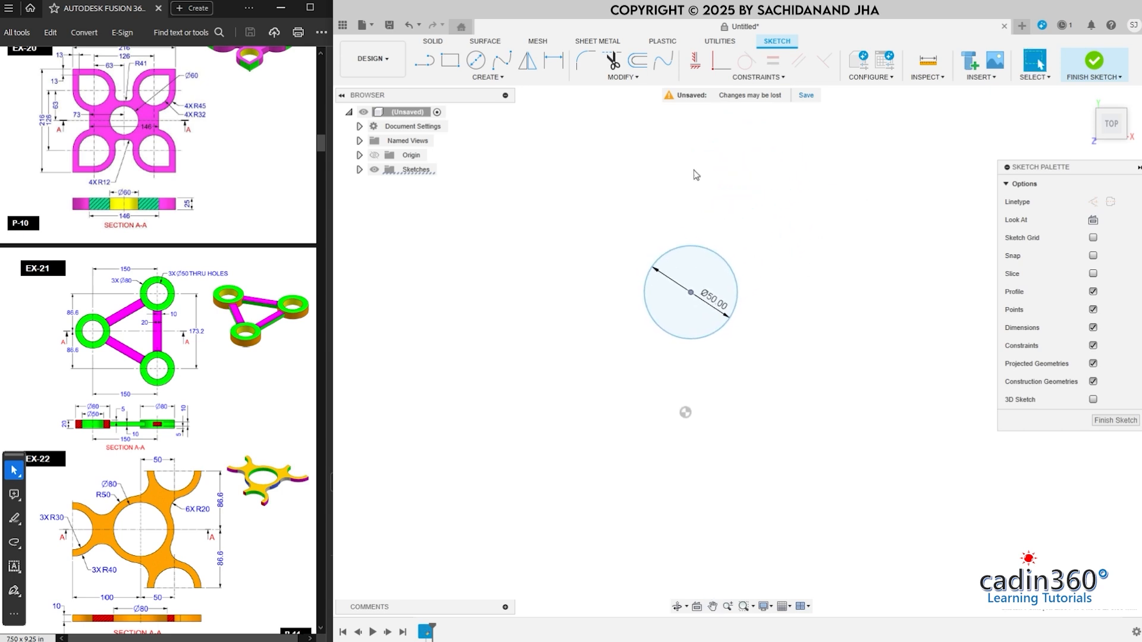
Add a concentric 80 mm diameter circle around the 50 mm circle
{"action": "left_click", "coordinate": [475, 60]}
{"action": "left_click", "coordinate": [690, 292]}
{"action": "type", "text": "8"}
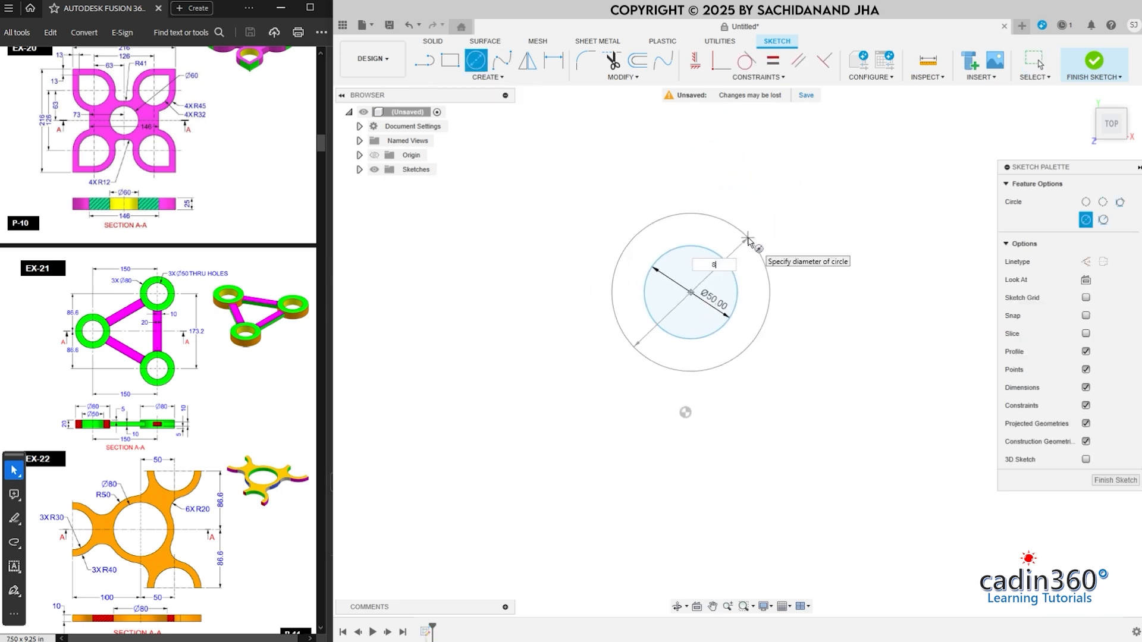
{"action": "type", "text": "0"}
{"action": "key", "text": "Return"}
{"action": "key", "text": "Escape"}
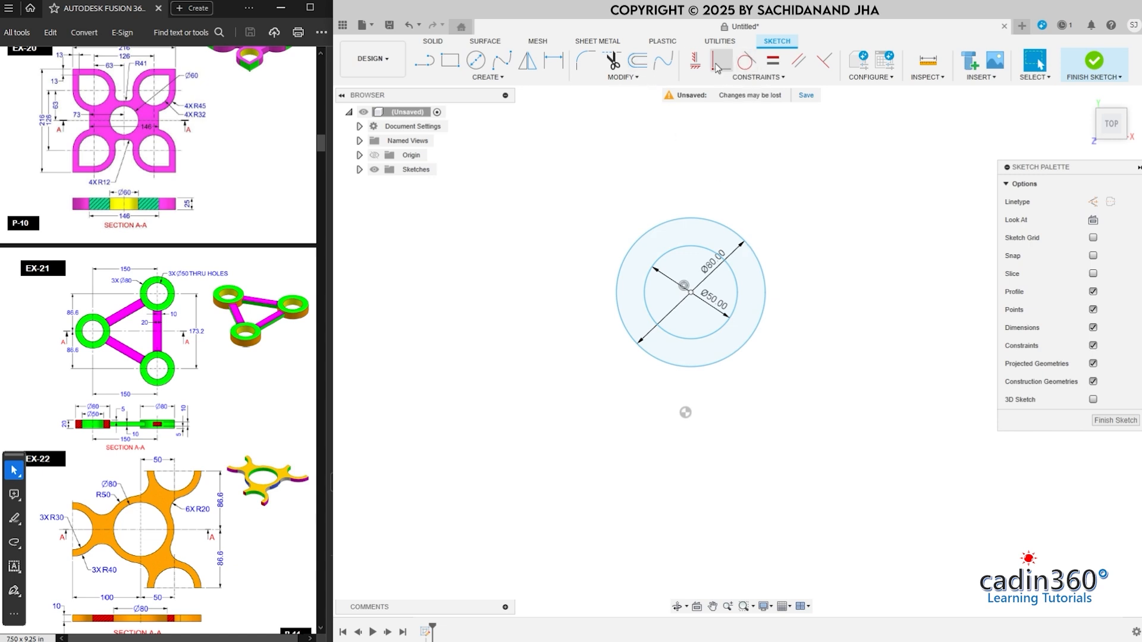
Constrain the centre of the concentric circles vertically in line with the origin
{"action": "left_click", "coordinate": [695, 60]}
{"action": "left_click", "coordinate": [690, 292]}
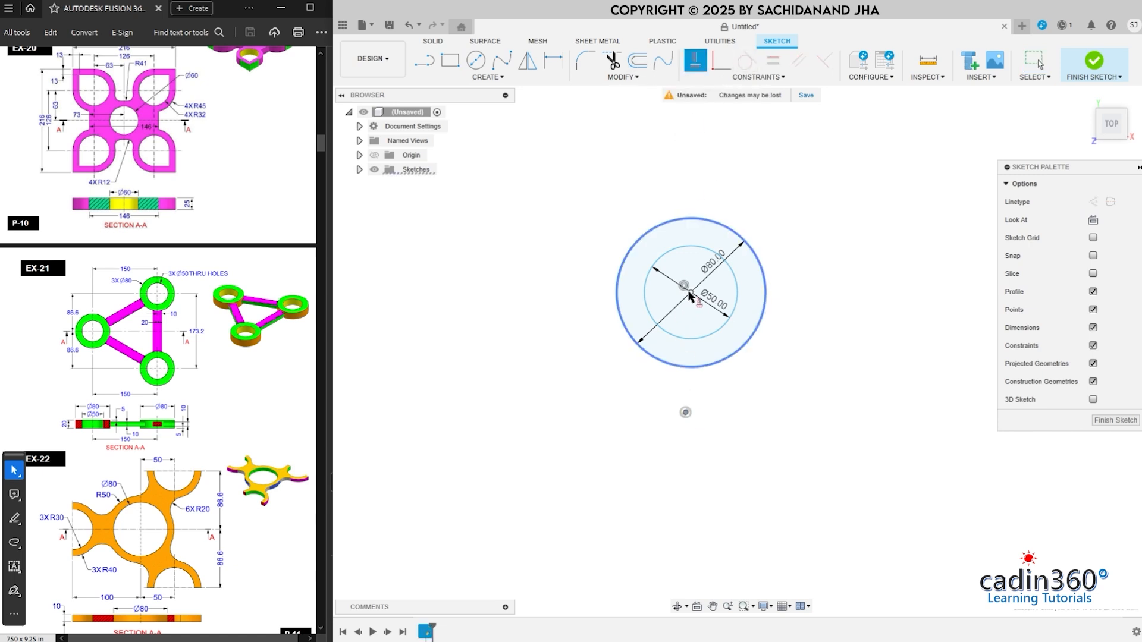
{"action": "left_click", "coordinate": [685, 412]}
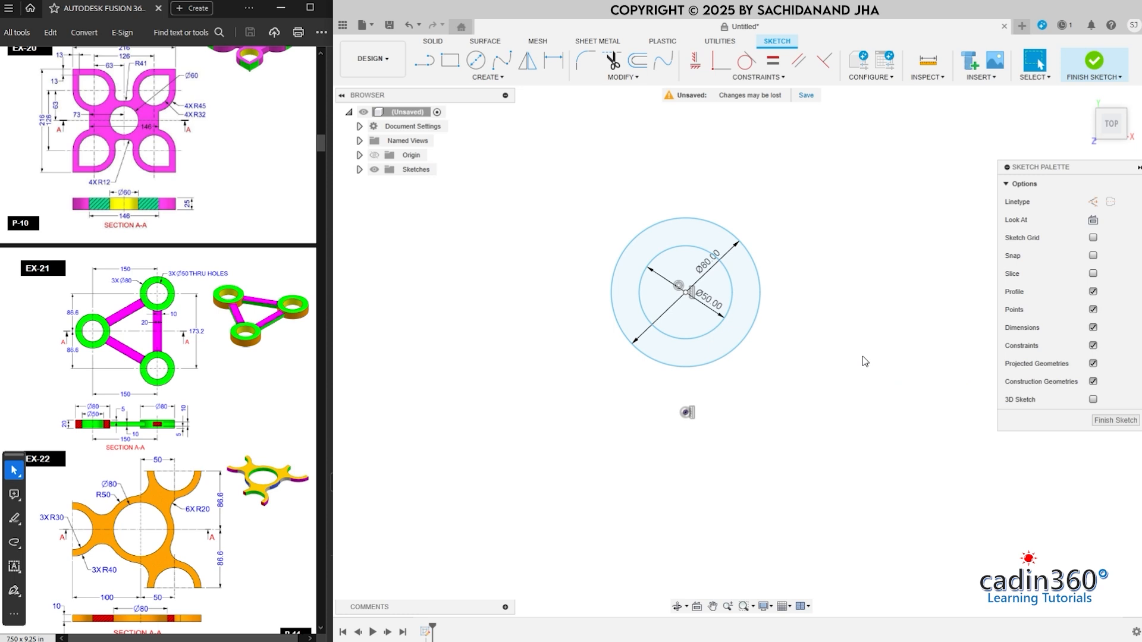
Dimension the vertical distance from the circles' centre to the origin as 86.6 mm
{"action": "left_click", "coordinate": [553, 60]}
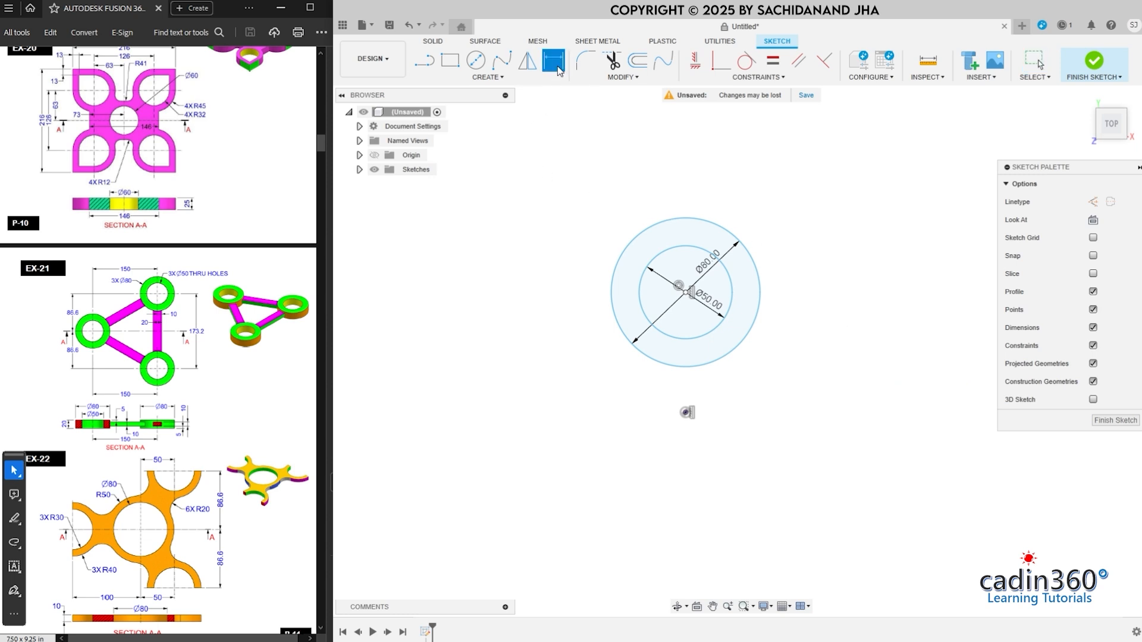
{"action": "left_click", "coordinate": [687, 292]}
{"action": "left_click", "coordinate": [686, 412]}
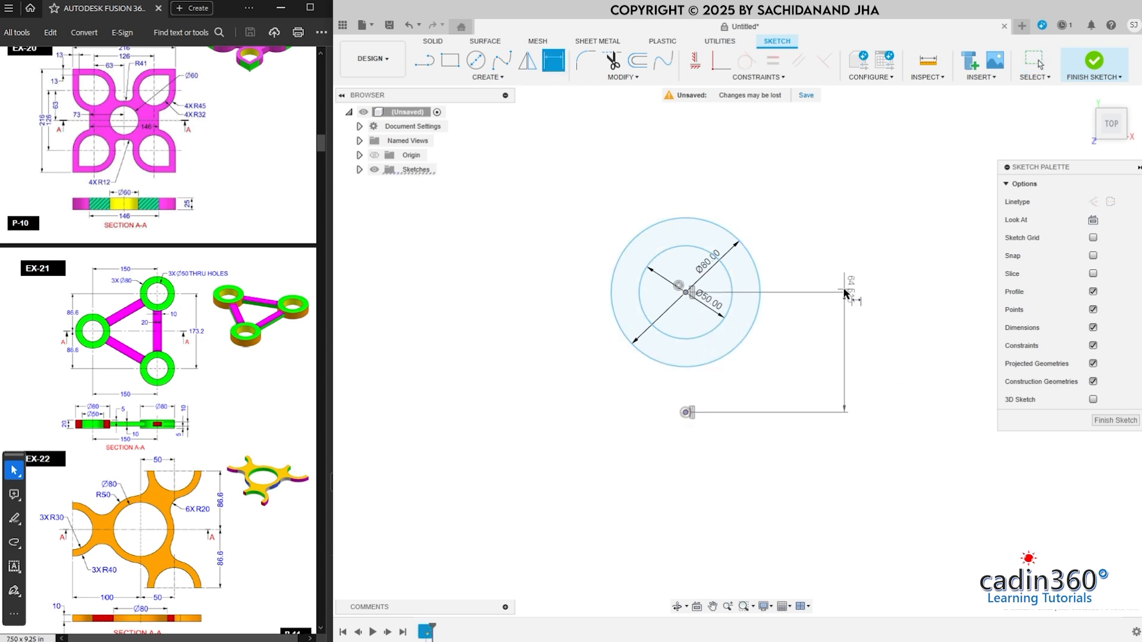
{"action": "left_click", "coordinate": [827, 345]}
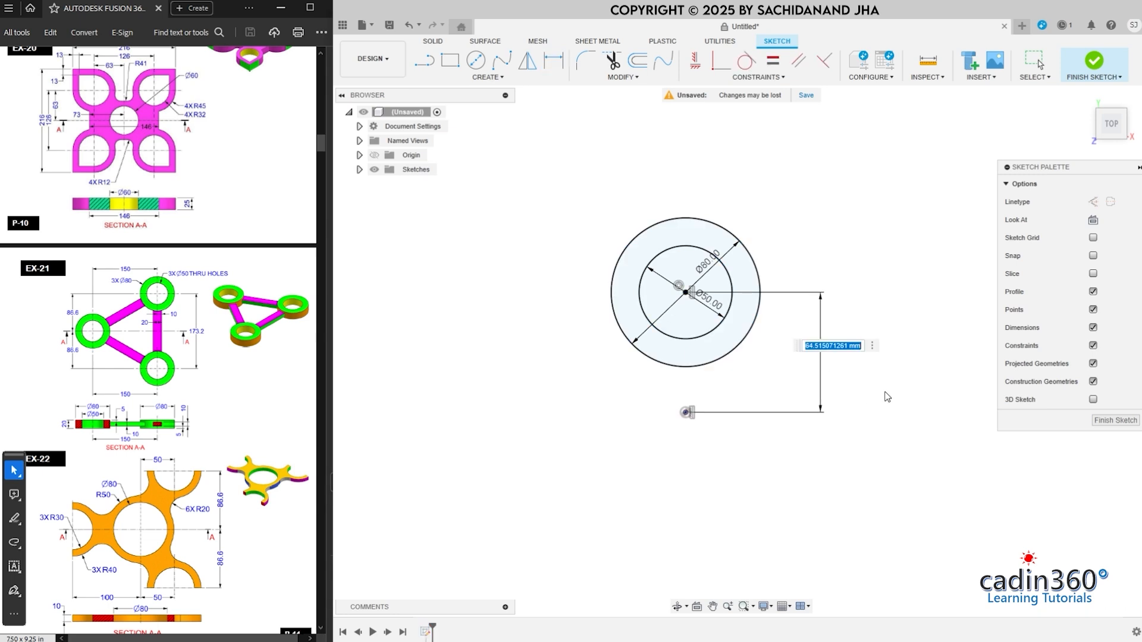
{"action": "type", "text": "86.6"}
{"action": "key", "text": "Return"}
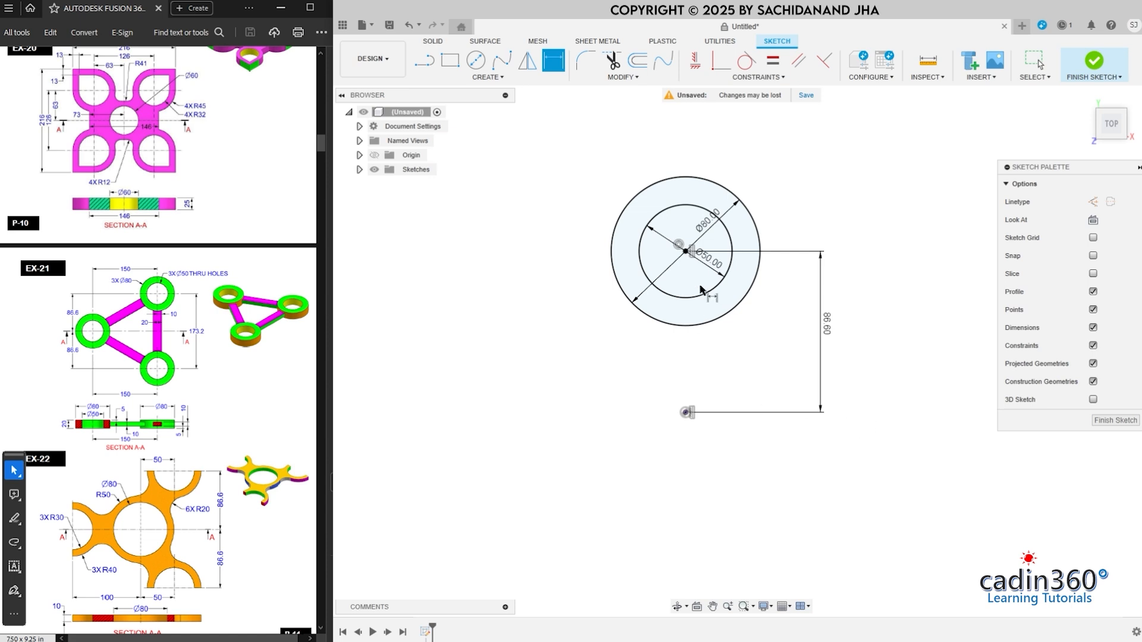
Sketch a second pair of concentric circles, 50 mm and 80 mm in diameter, below the origin
{"action": "scroll", "coordinate": [536, 165], "scroll_direction": "down", "scroll_amount": 2}
{"action": "left_click", "coordinate": [476, 60]}
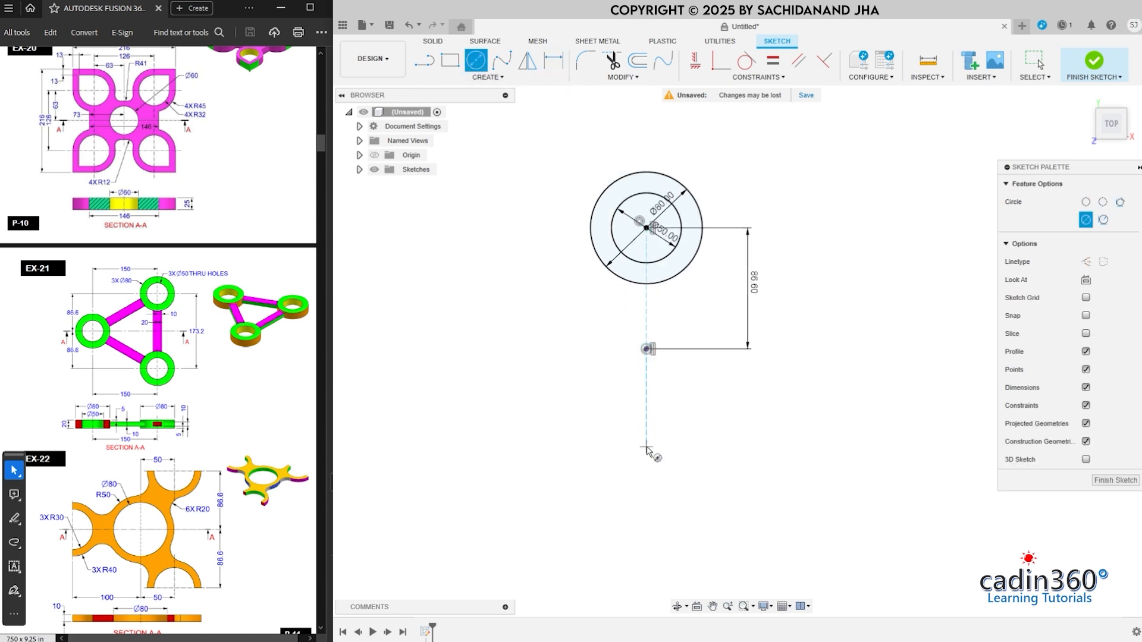
{"action": "left_click", "coordinate": [646, 481]}
{"action": "type", "text": "50"}
{"action": "key", "text": "Return"}
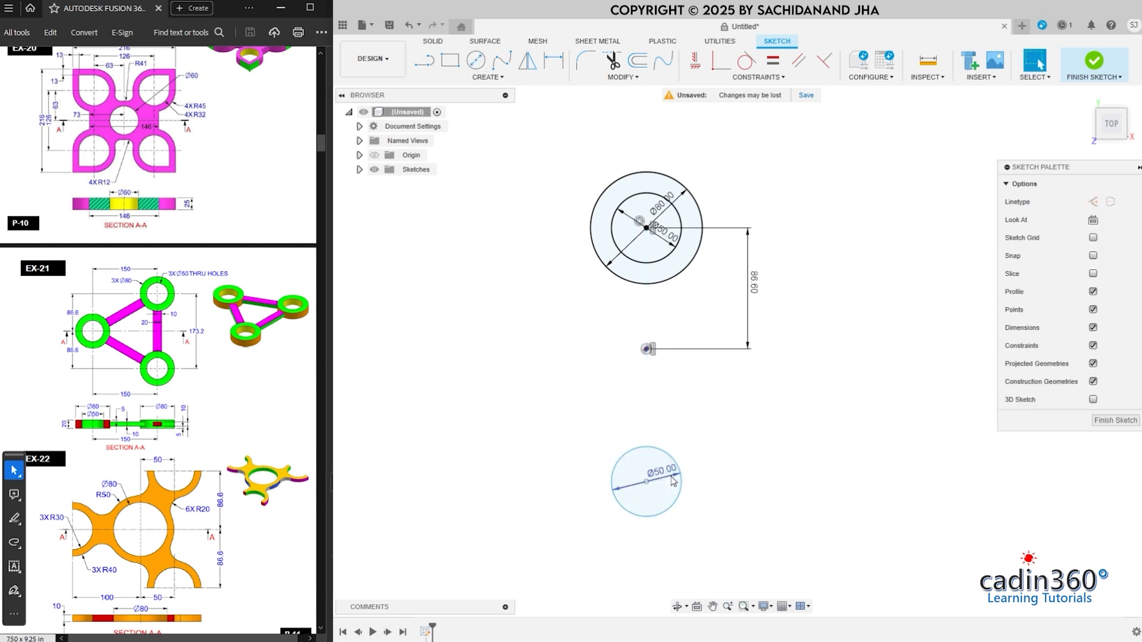
{"action": "key", "text": "c"}
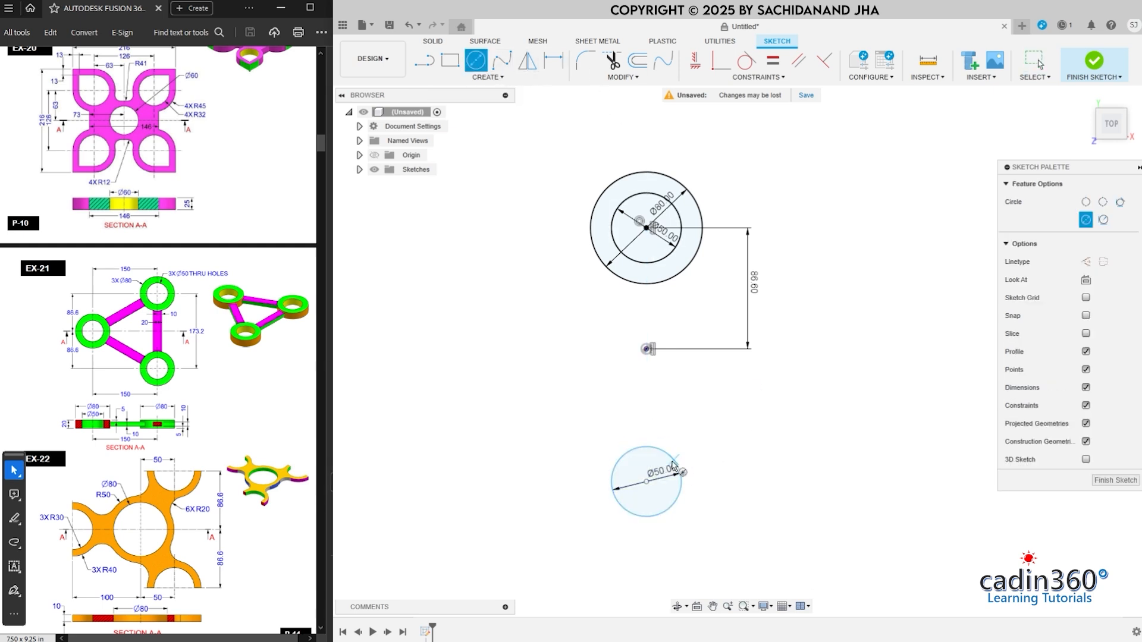
{"action": "left_click", "coordinate": [647, 482]}
{"action": "type", "text": "80"}
{"action": "key", "text": "Return"}
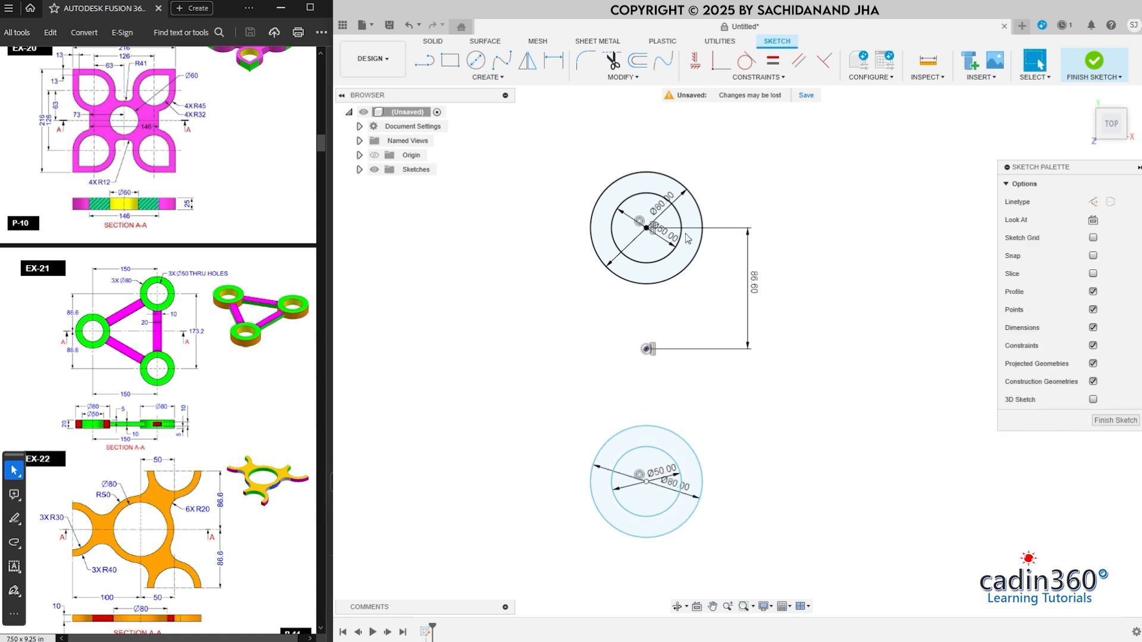
Align the lower circles' centre vertically with the origin and dimension it 173.2 mm from the upper circles' centre
{"action": "left_click", "coordinate": [695, 60]}
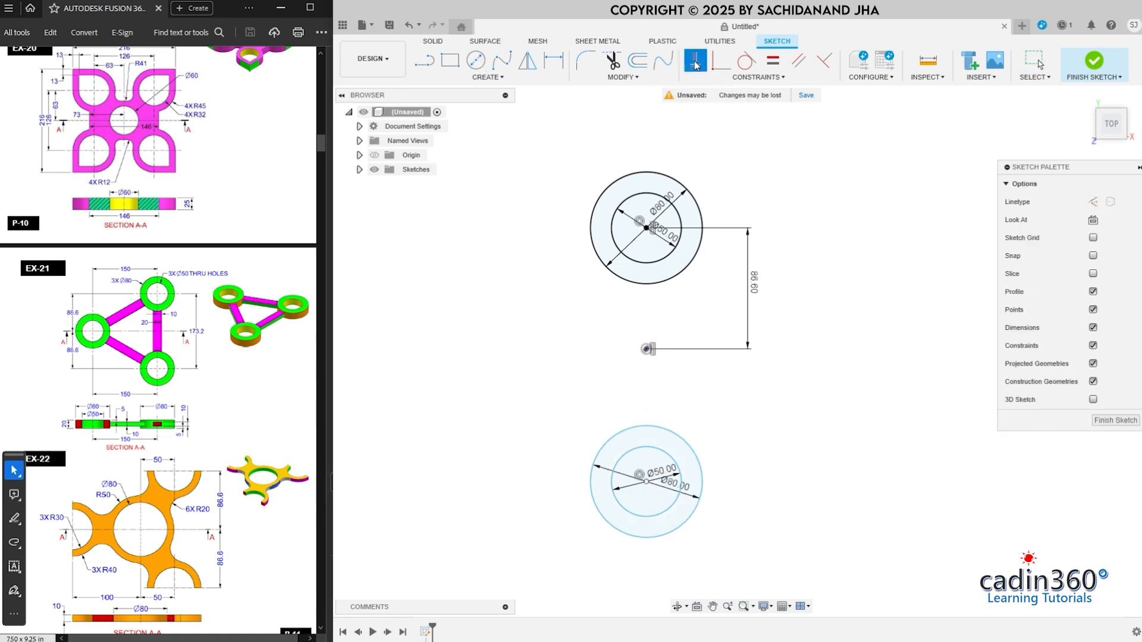
{"action": "left_click", "coordinate": [647, 350]}
{"action": "left_click", "coordinate": [553, 61]}
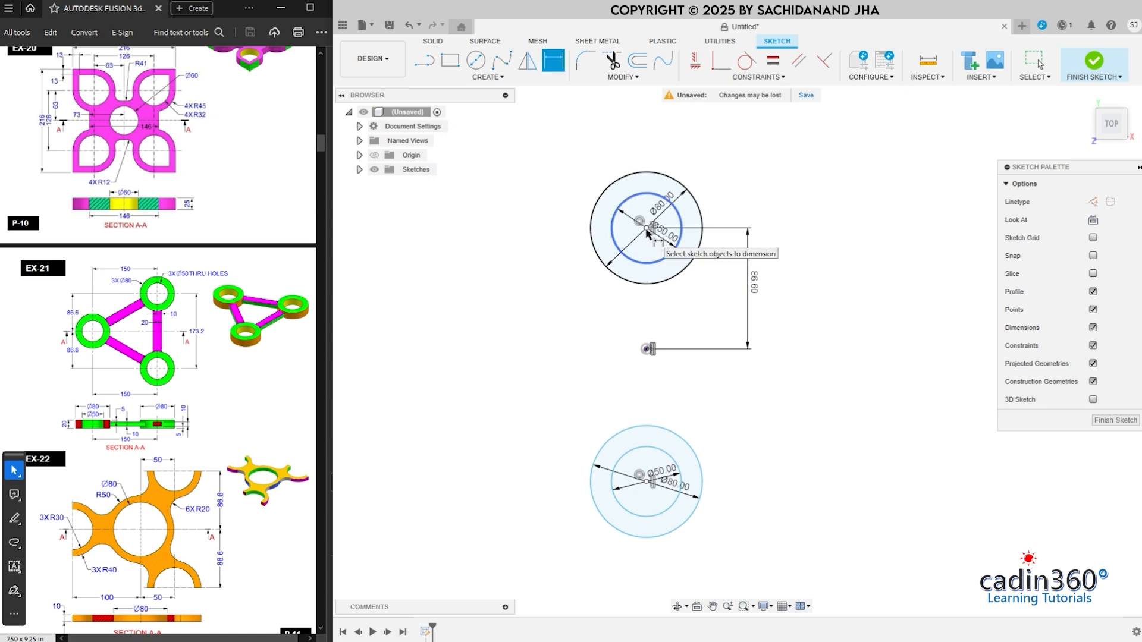
{"action": "left_click", "coordinate": [647, 482]}
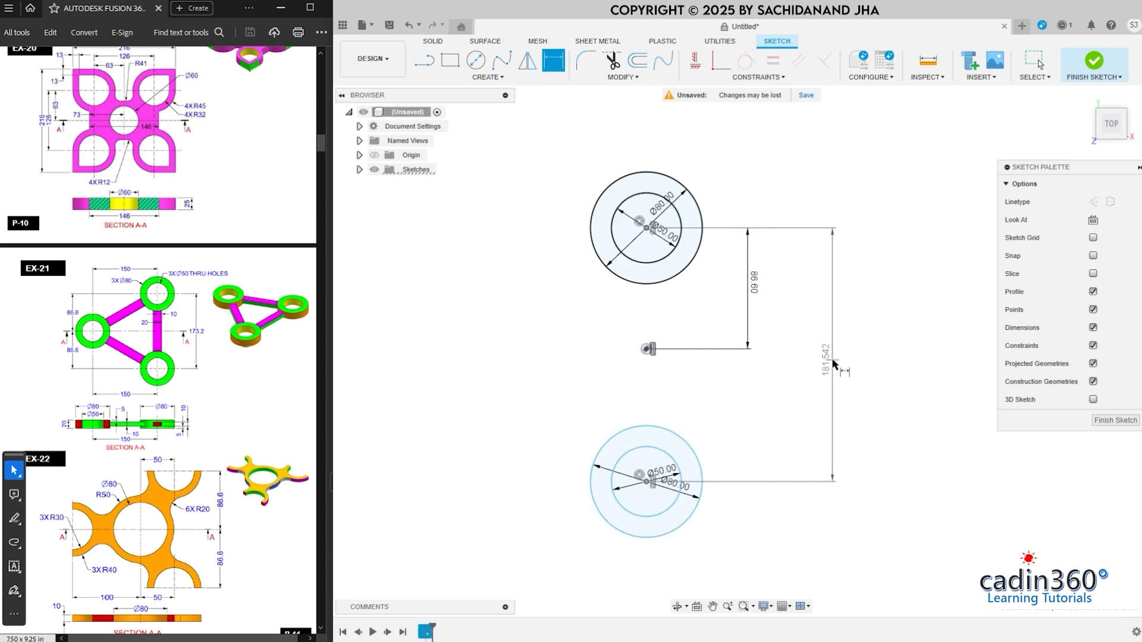
{"action": "left_click", "coordinate": [833, 360]}
{"action": "type", "text": "173"}
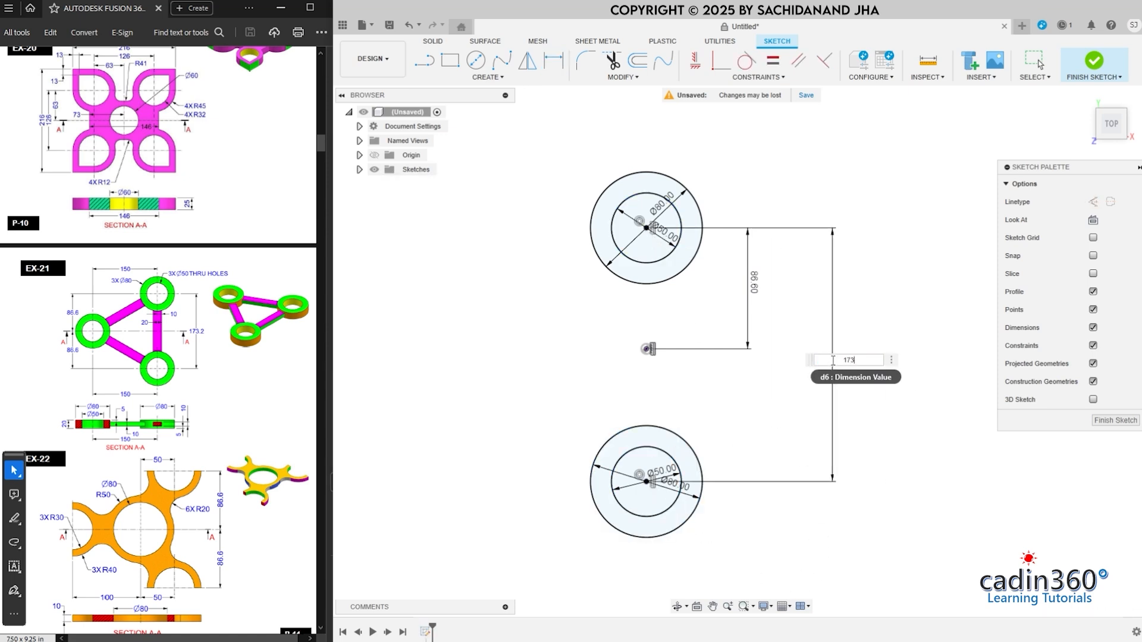
{"action": "type", "text": ".2"}
{"action": "key", "text": "Return"}
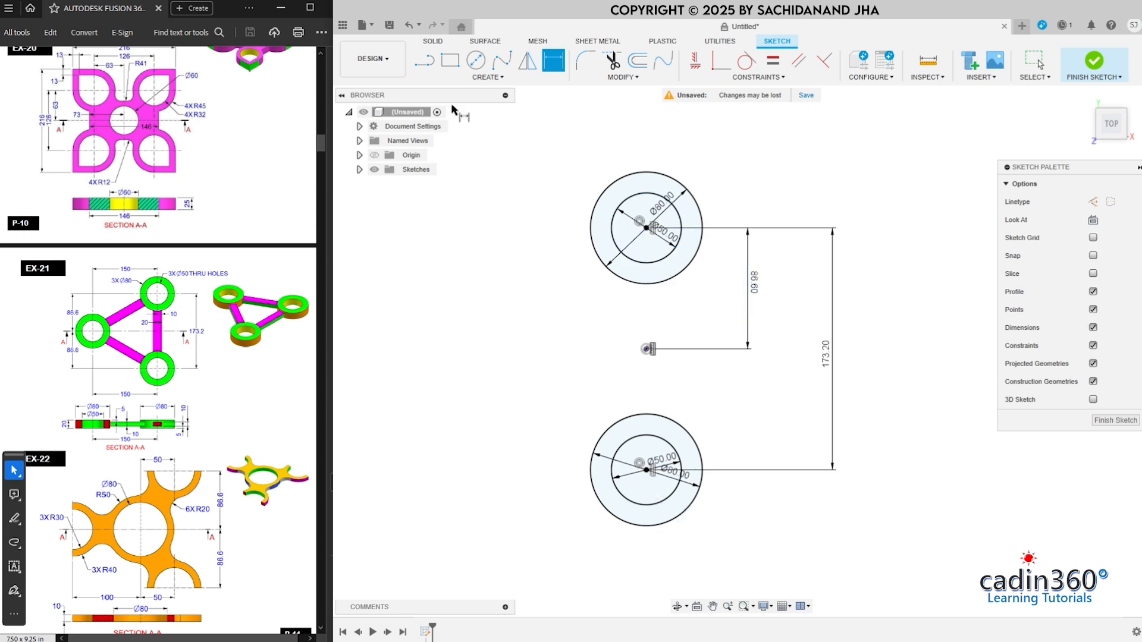
Sketch a third pair of concentric circles, 50 mm and 80 mm in diameter, to the left of the origin
{"action": "left_click", "coordinate": [476, 60]}
{"action": "left_click", "coordinate": [398, 336]}
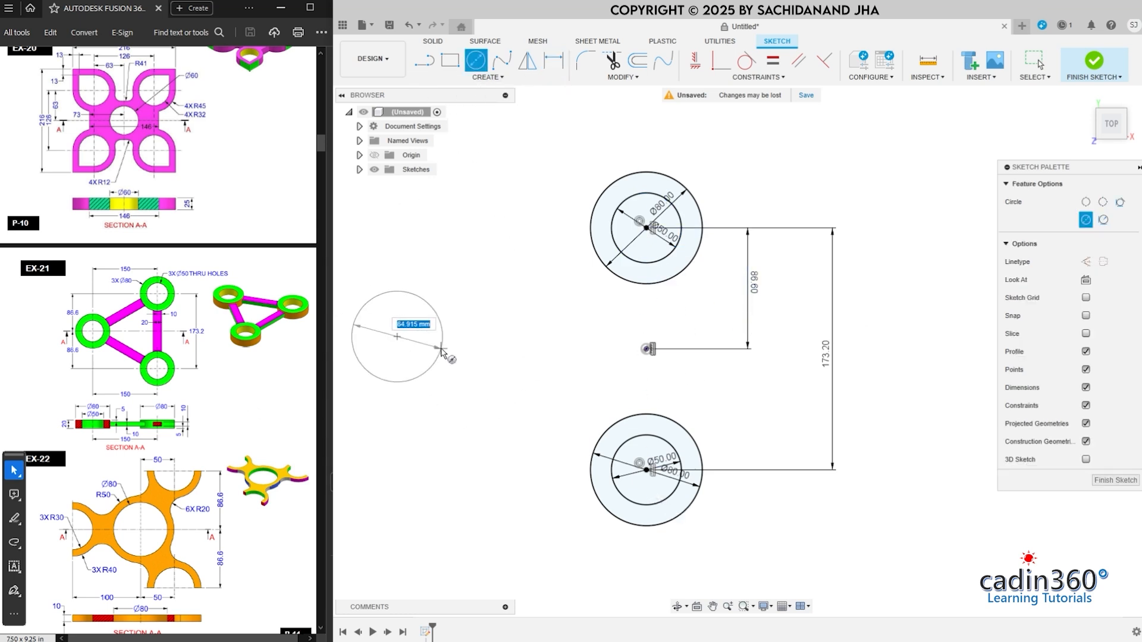
{"action": "type", "text": "50"}
{"action": "key", "text": "Return"}
{"action": "key", "text": "c"}
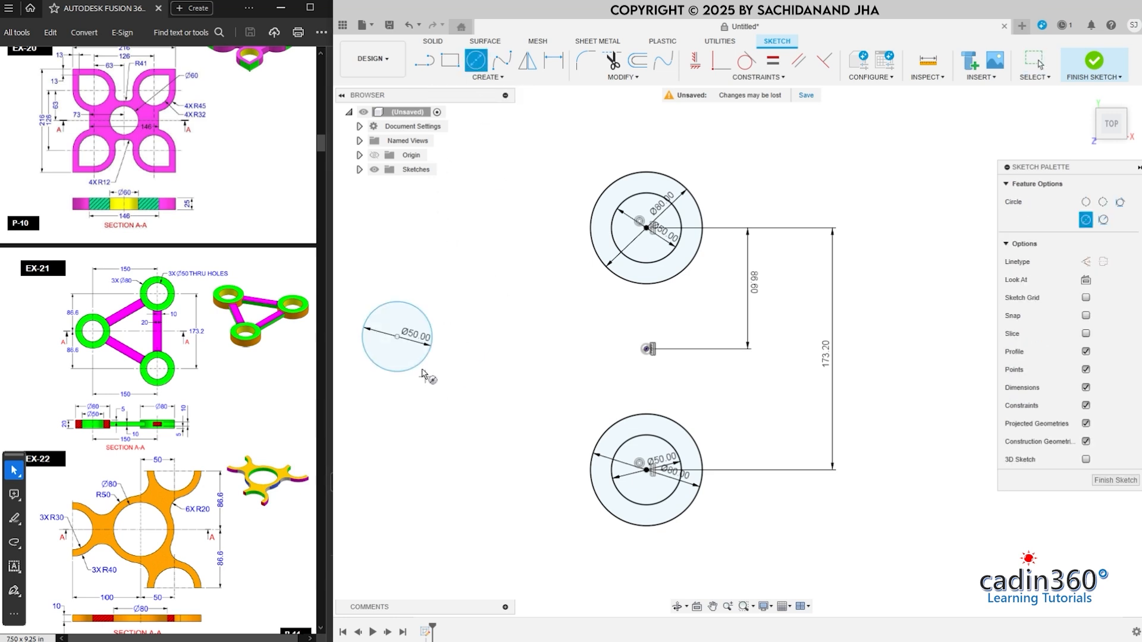
{"action": "left_click", "coordinate": [398, 336]}
{"action": "type", "text": "80"}
{"action": "key", "text": "Return"}
{"action": "key", "text": "Escape"}
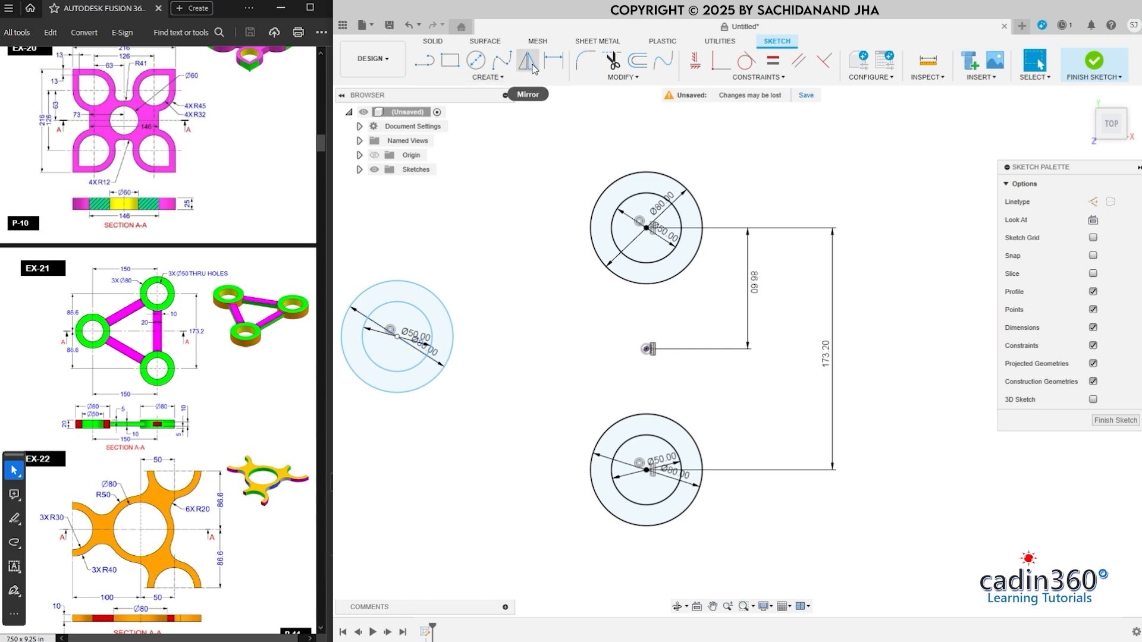
Dimension the vertical distance between the left and upper circle centres as 86.6 mm
{"action": "left_click", "coordinate": [553, 60]}
{"action": "left_click", "coordinate": [397, 337]}
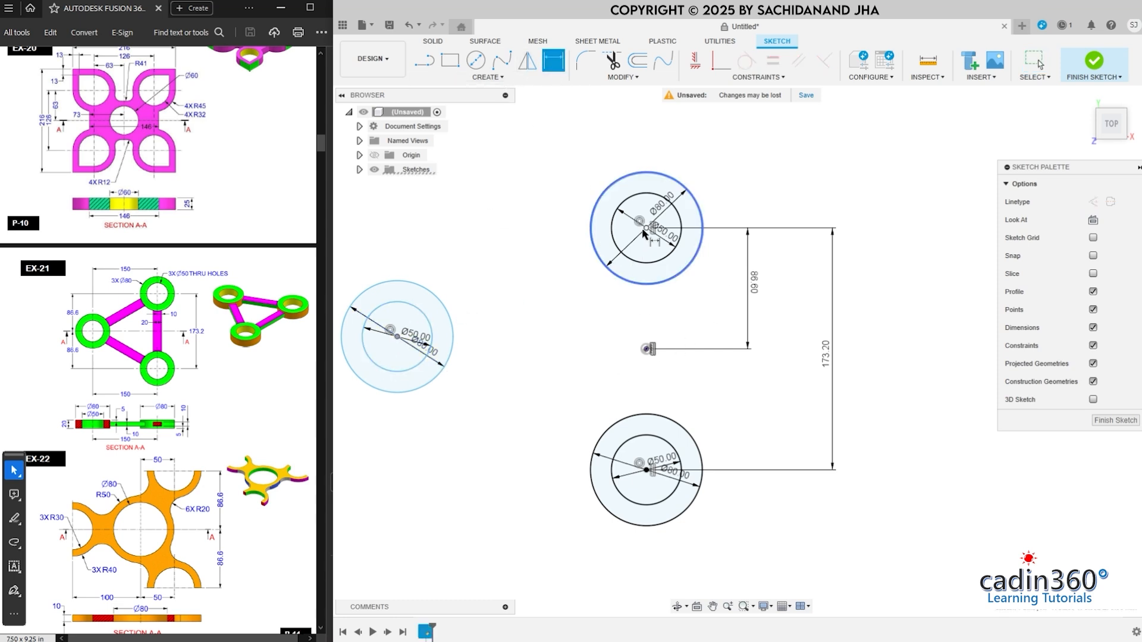
{"action": "left_click", "coordinate": [646, 228]}
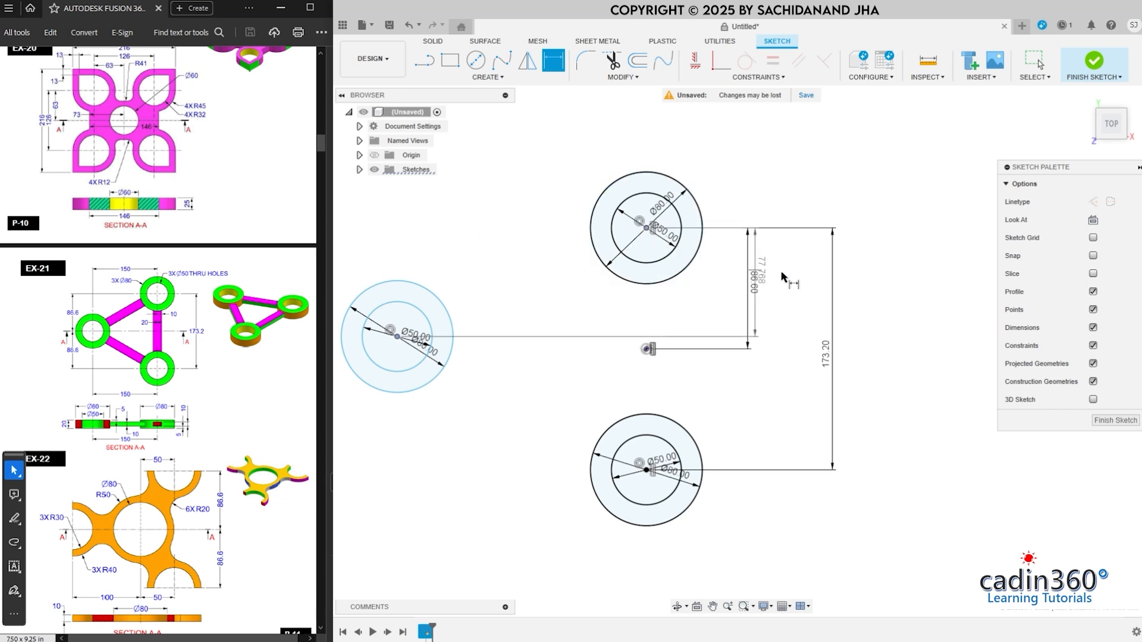
{"action": "scroll", "coordinate": [787, 272], "scroll_direction": "up", "scroll_amount": 3}
{"action": "scroll", "coordinate": [788, 273], "scroll_direction": "down", "scroll_amount": 5}
{"action": "left_click", "coordinate": [403, 280]}
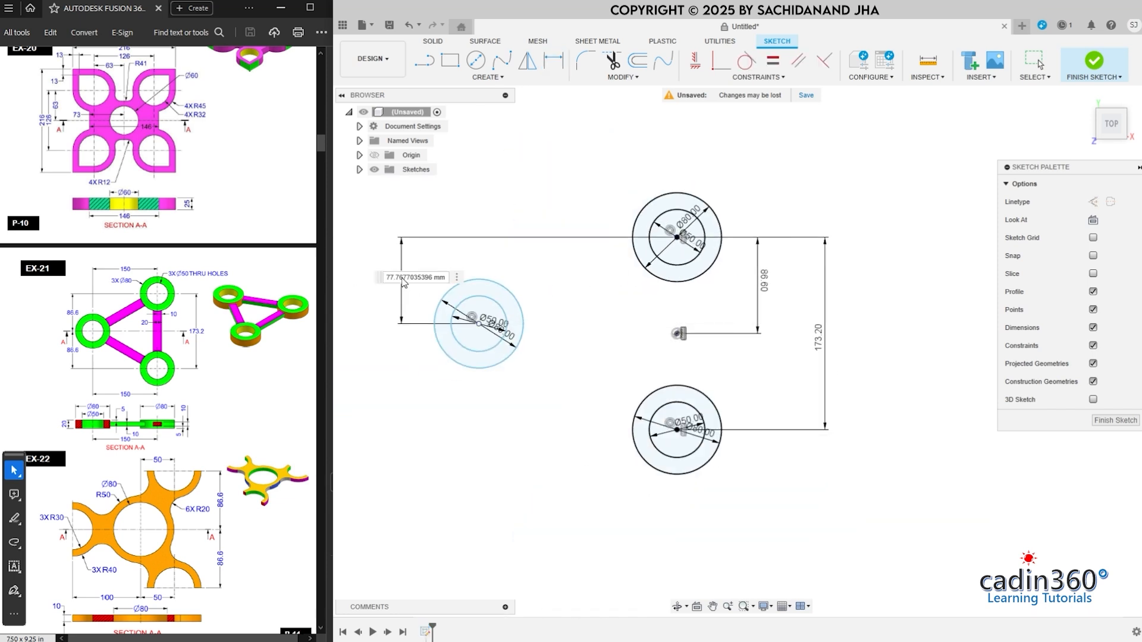
{"action": "type", "text": "86.6"}
{"action": "key", "text": "Return"}
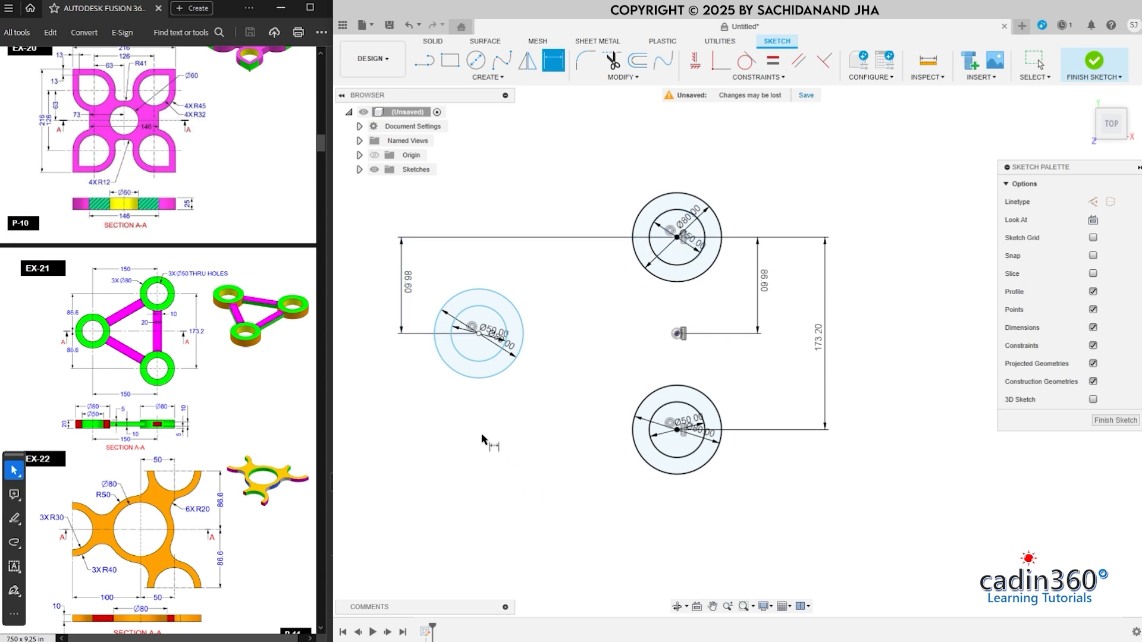
Dimension the horizontal distance between the left and lower circle centres as 150 mm
{"action": "left_click", "coordinate": [479, 334]}
{"action": "left_click", "coordinate": [677, 429]}
{"action": "left_click", "coordinate": [598, 499]}
{"action": "type", "text": "150"}
{"action": "key", "text": "Return"}
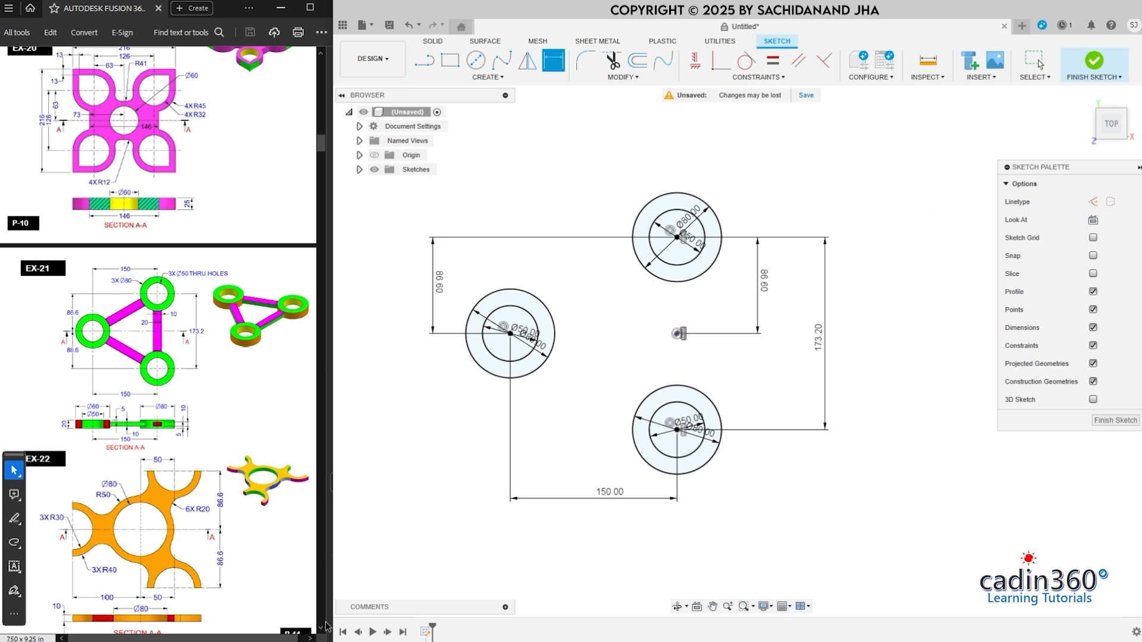
{"action": "left_click", "coordinate": [340, 612]}
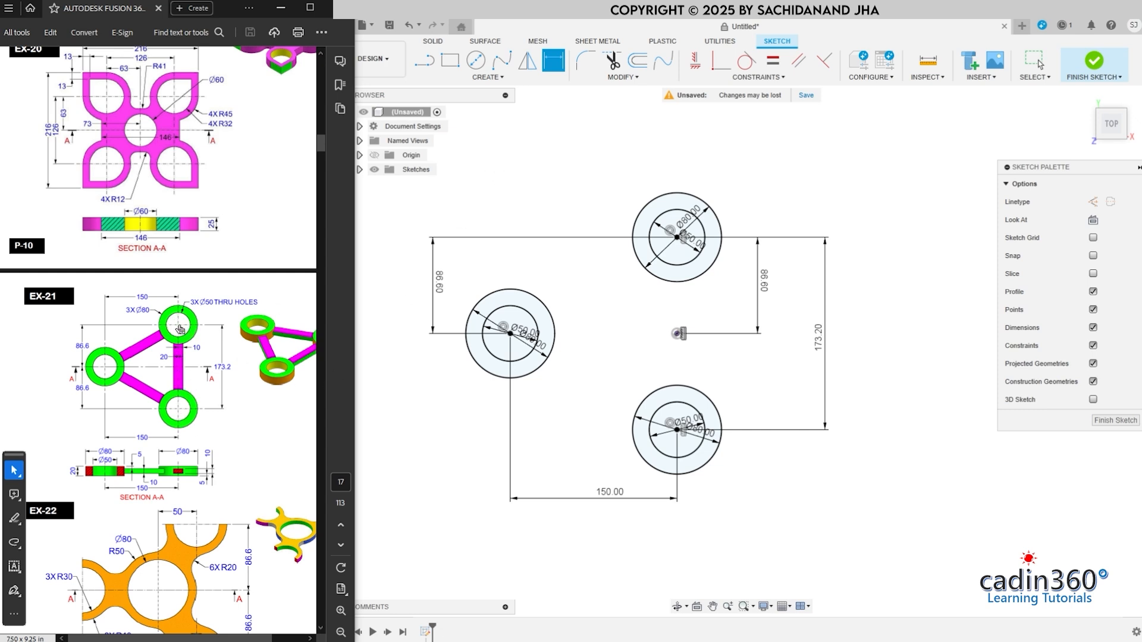
Draw a closed triangle of three lines connecting the centres of the upper, lower and left circles
{"action": "left_click", "coordinate": [425, 61]}
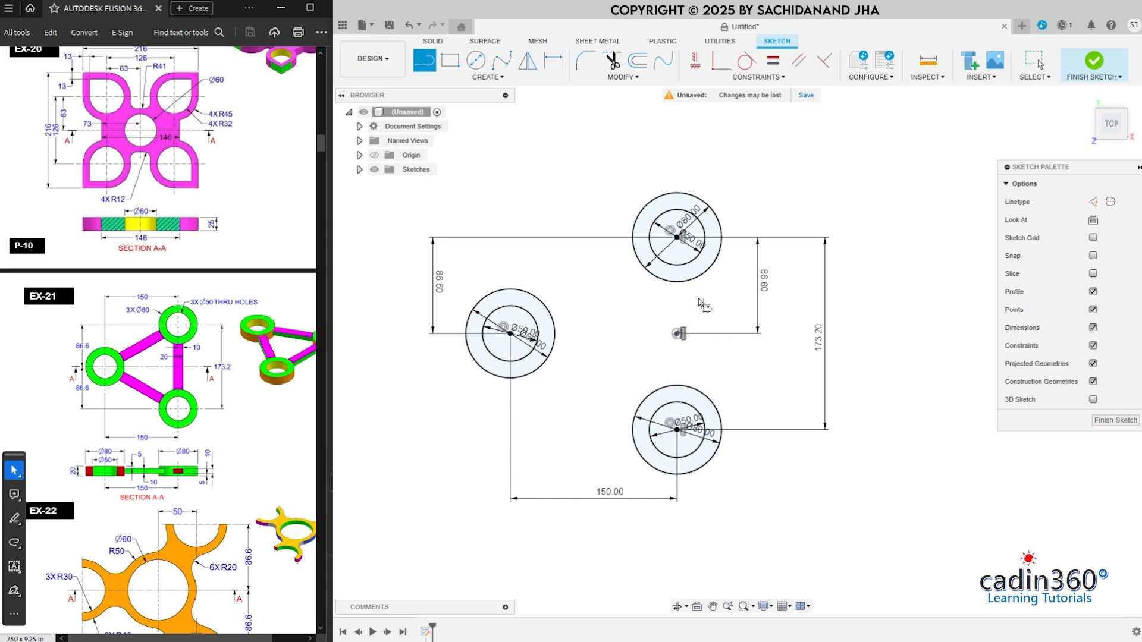
{"action": "left_click", "coordinate": [677, 237]}
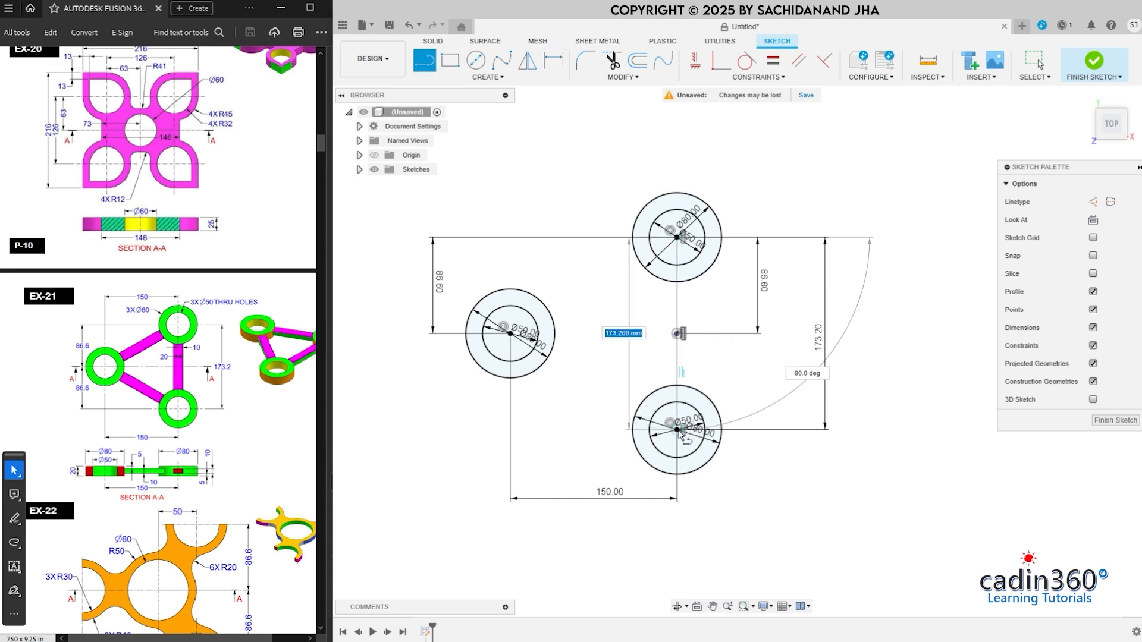
{"action": "left_click", "coordinate": [677, 430]}
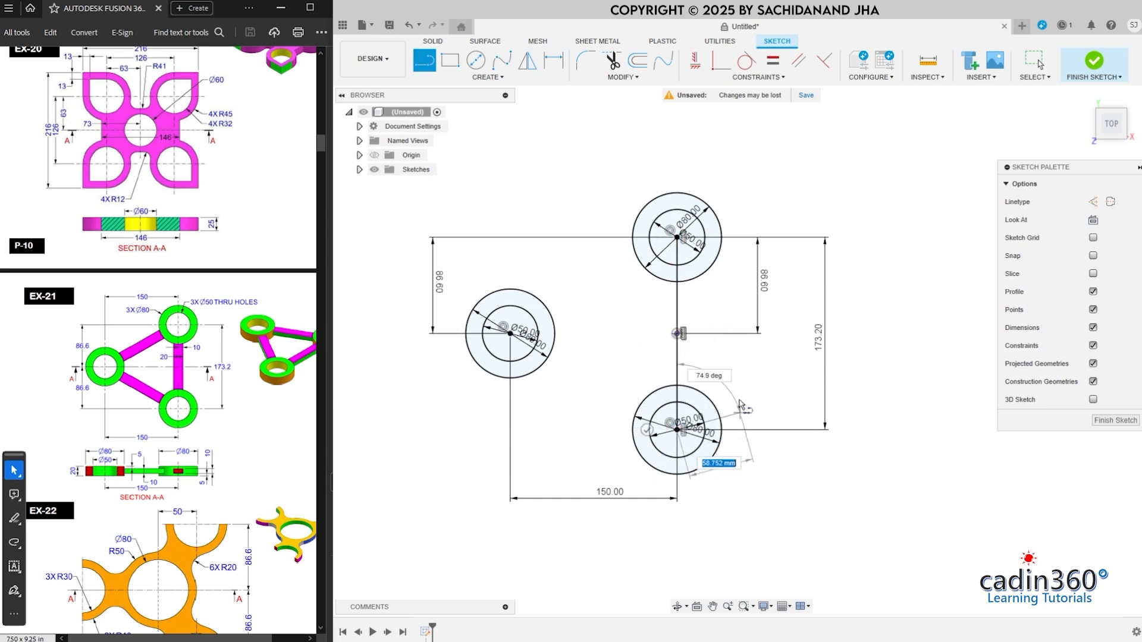
{"action": "left_click", "coordinate": [509, 334]}
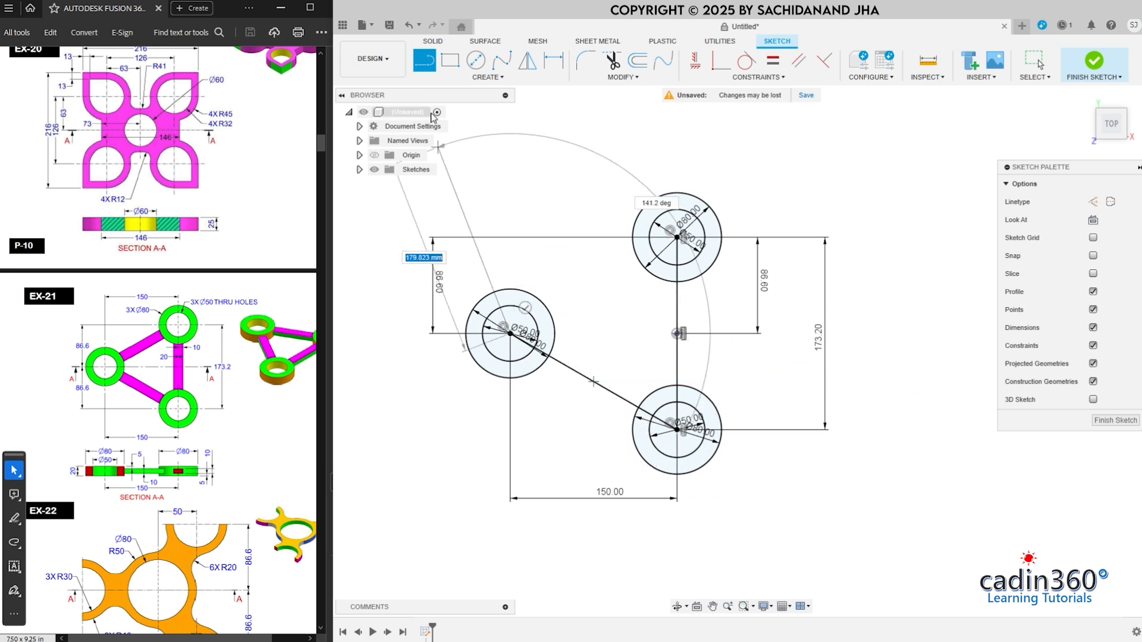
{"action": "left_click", "coordinate": [678, 238]}
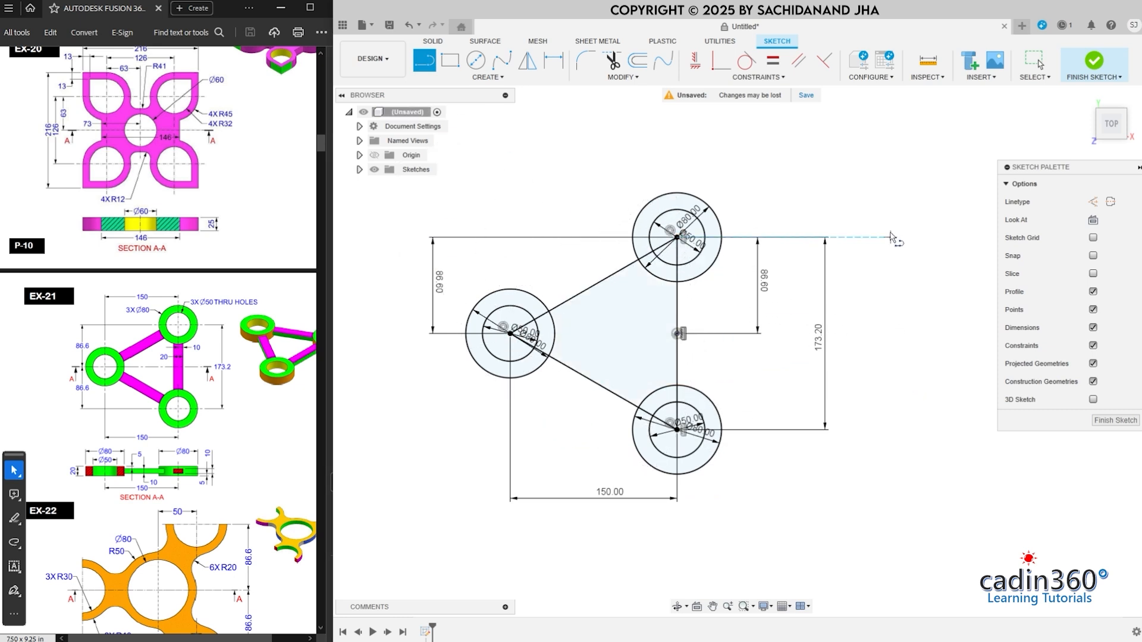
{"action": "key", "text": "Escape"}
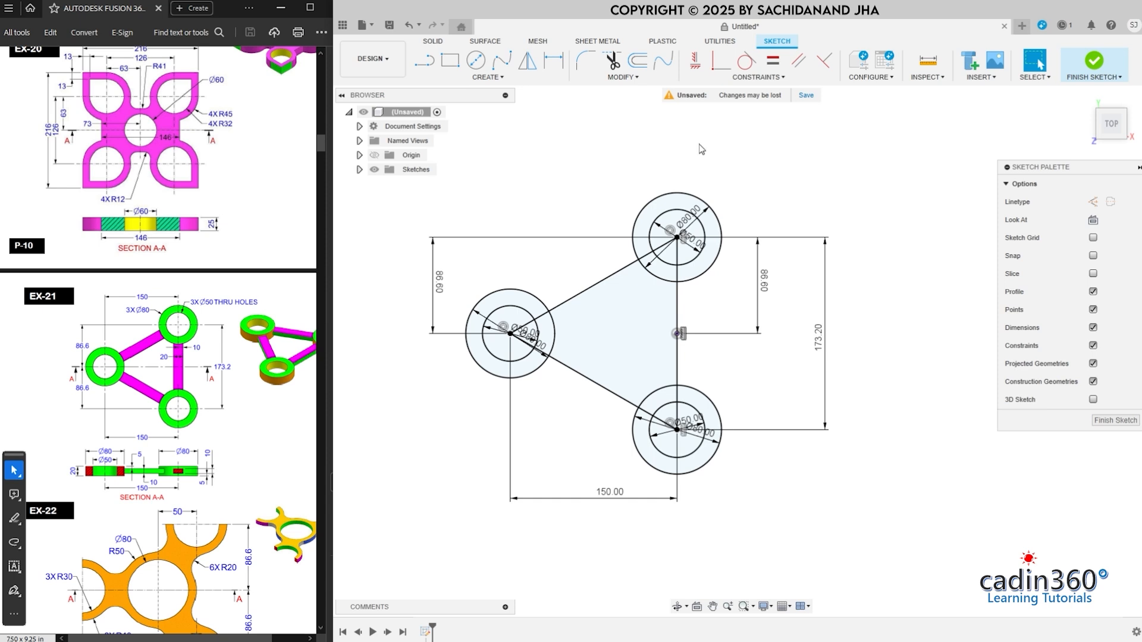
Offset the triangle connecting the circle centres 10 mm inward as a chain
{"action": "left_click", "coordinate": [637, 62]}
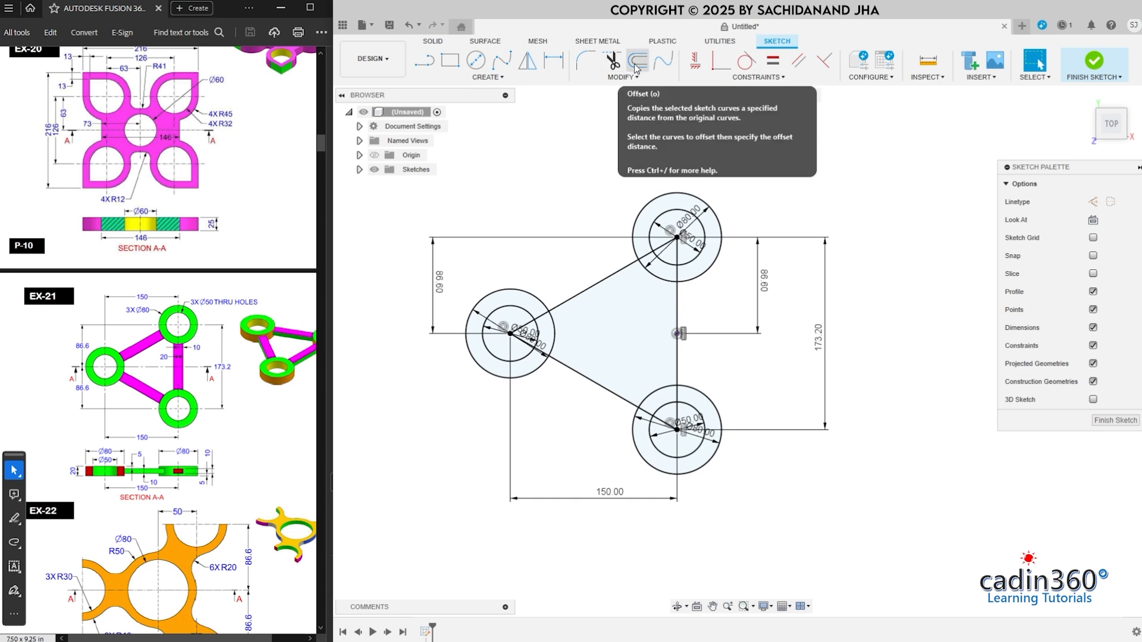
{"action": "left_click", "coordinate": [636, 62]}
{"action": "left_click", "coordinate": [678, 298]}
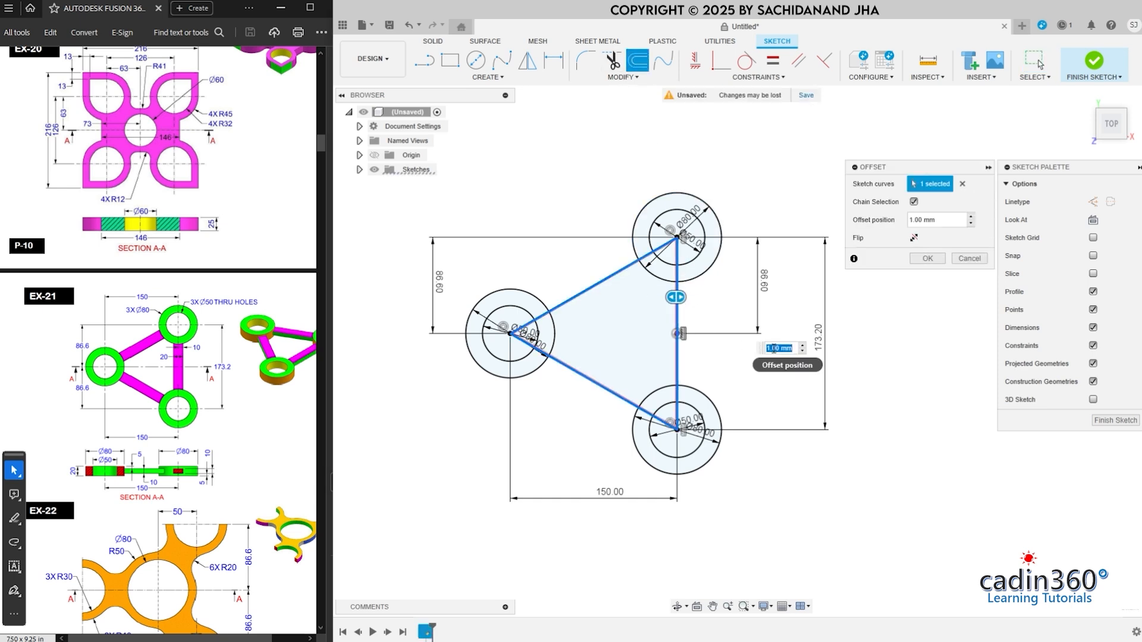
{"action": "triple_click", "coordinate": [944, 225]}
{"action": "type", "text": "10"}
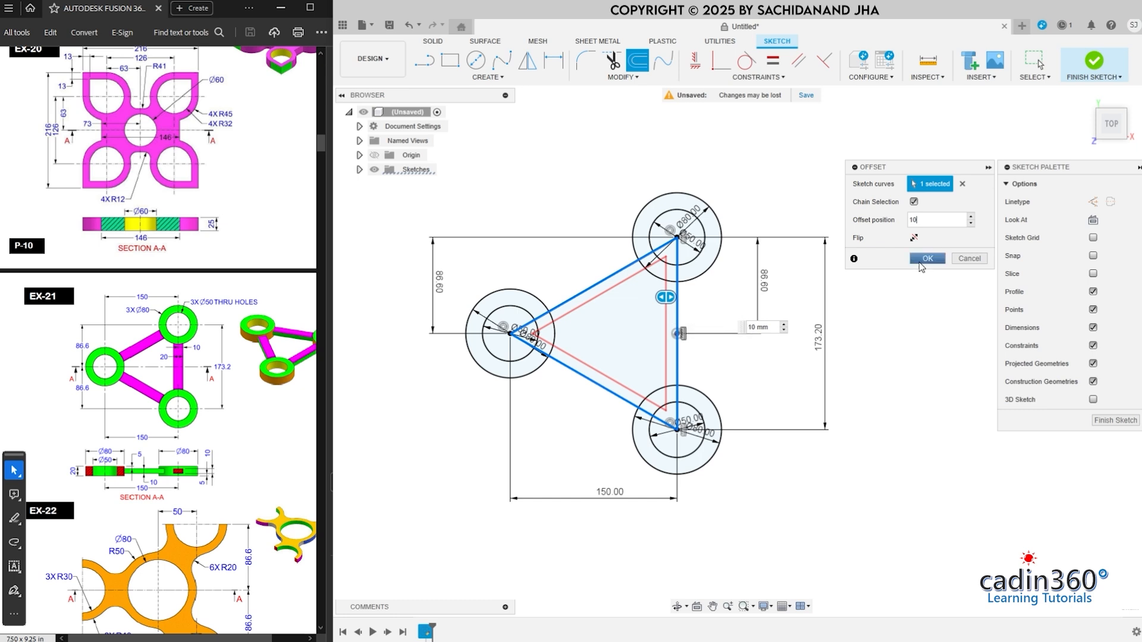
{"action": "left_click", "coordinate": [927, 259]}
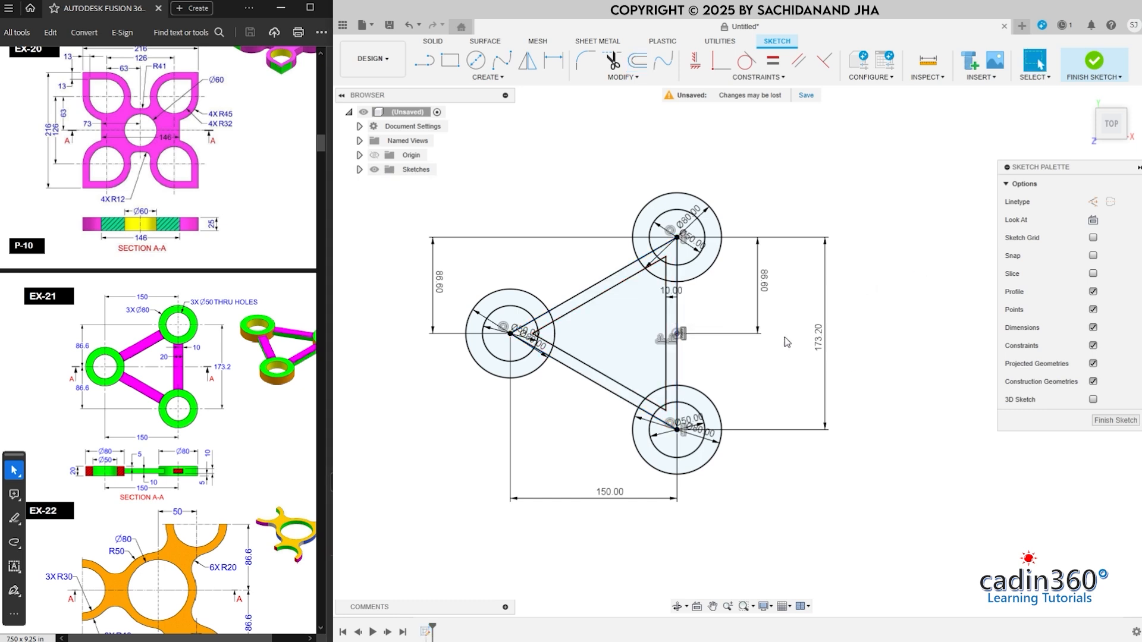
Offset the same centre-to-centre triangle 10 mm outward as a chain
{"action": "left_click", "coordinate": [637, 61]}
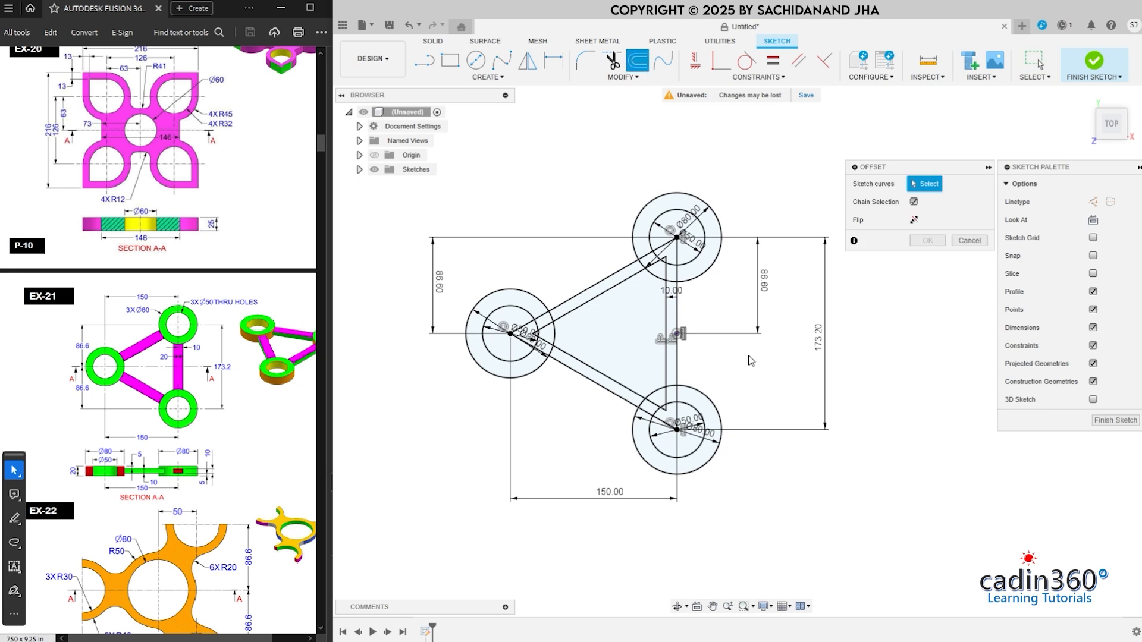
{"action": "left_click", "coordinate": [690, 324]}
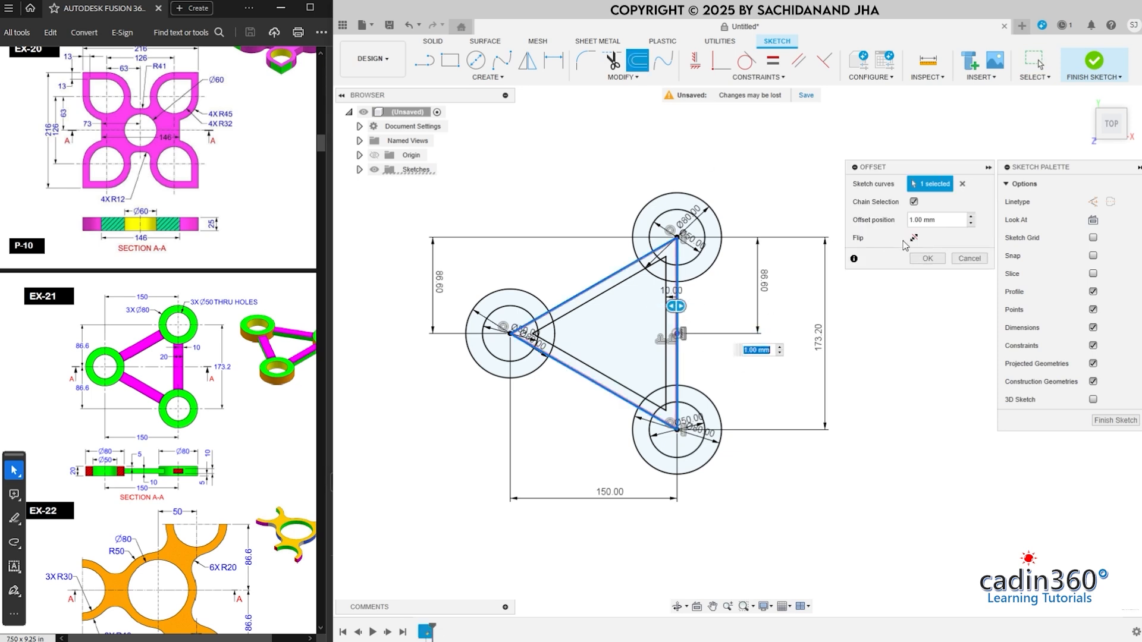
{"action": "left_click", "coordinate": [914, 238]}
{"action": "triple_click", "coordinate": [943, 216]}
{"action": "type", "text": "10"}
{"action": "left_click", "coordinate": [913, 237]}
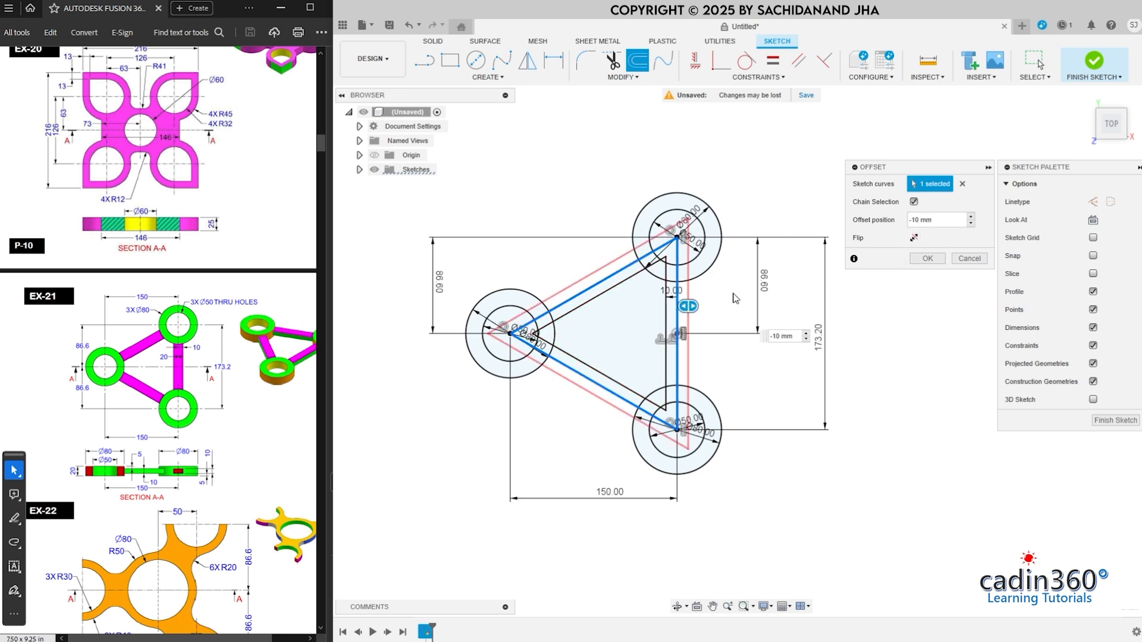
{"action": "left_click", "coordinate": [928, 259]}
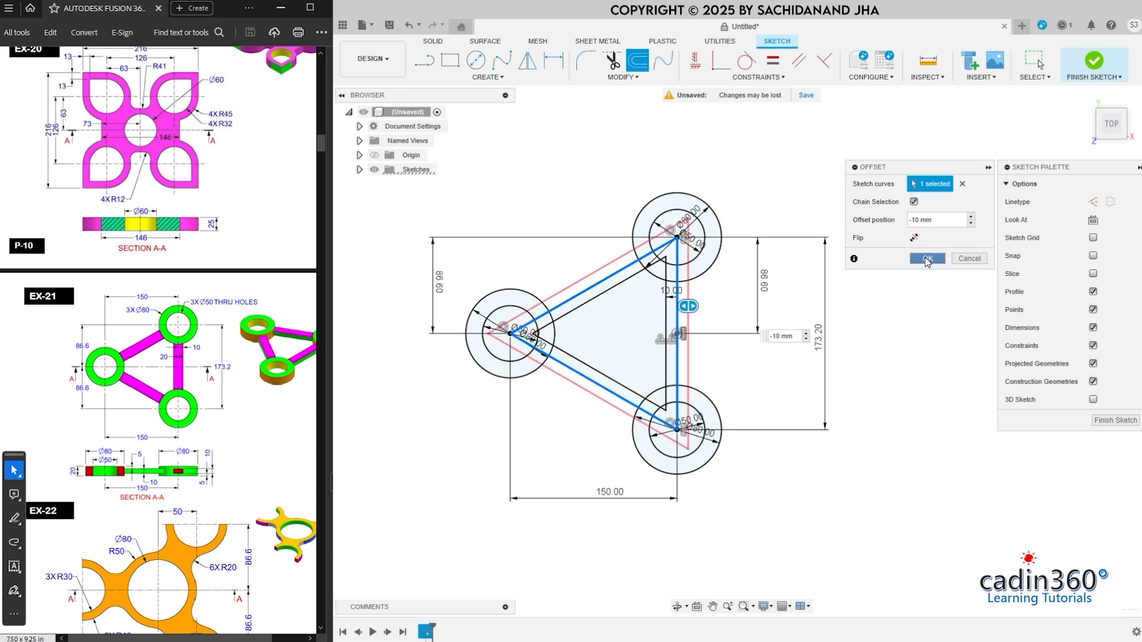
Convert the three lines of the centre-to-centre triangle to construction lines
{"action": "left_click", "coordinate": [677, 322]}
{"action": "left_click", "coordinate": [616, 273], "text": "ctrl"}
{"action": "left_click", "coordinate": [572, 370], "text": "ctrl"}
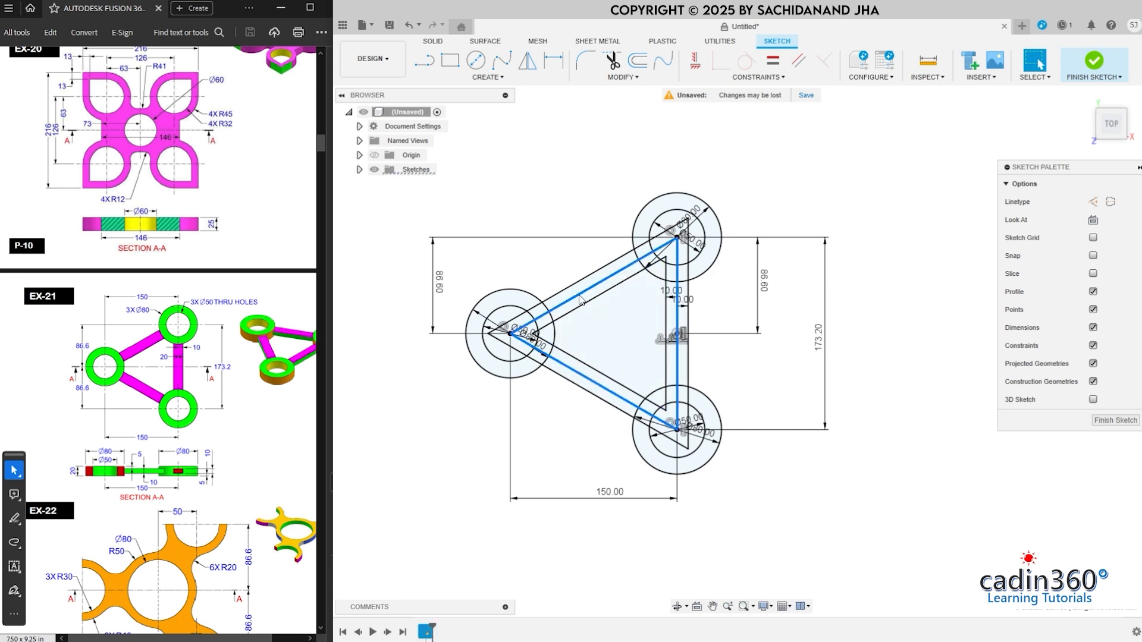
{"action": "right_click", "coordinate": [576, 296]}
{"action": "left_click", "coordinate": [576, 403]}
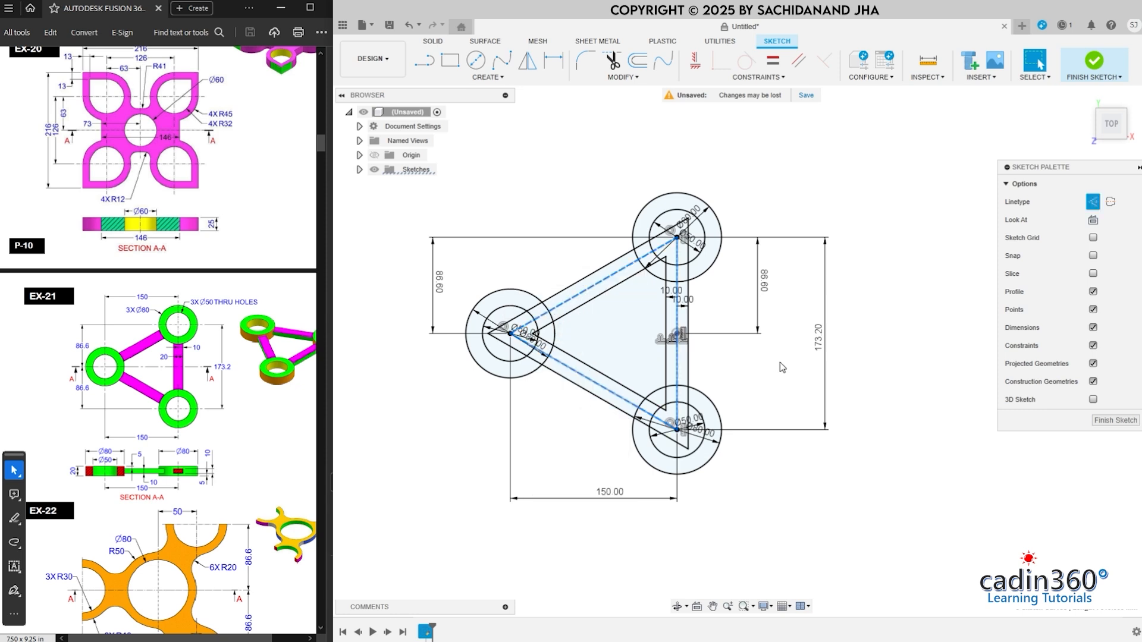
{"action": "left_click", "coordinate": [875, 249]}
Trim the four offset line segments lying between the 50 mm and 80 mm circles of the left ring
{"action": "scroll", "coordinate": [648, 199], "scroll_direction": "up", "scroll_amount": 3}
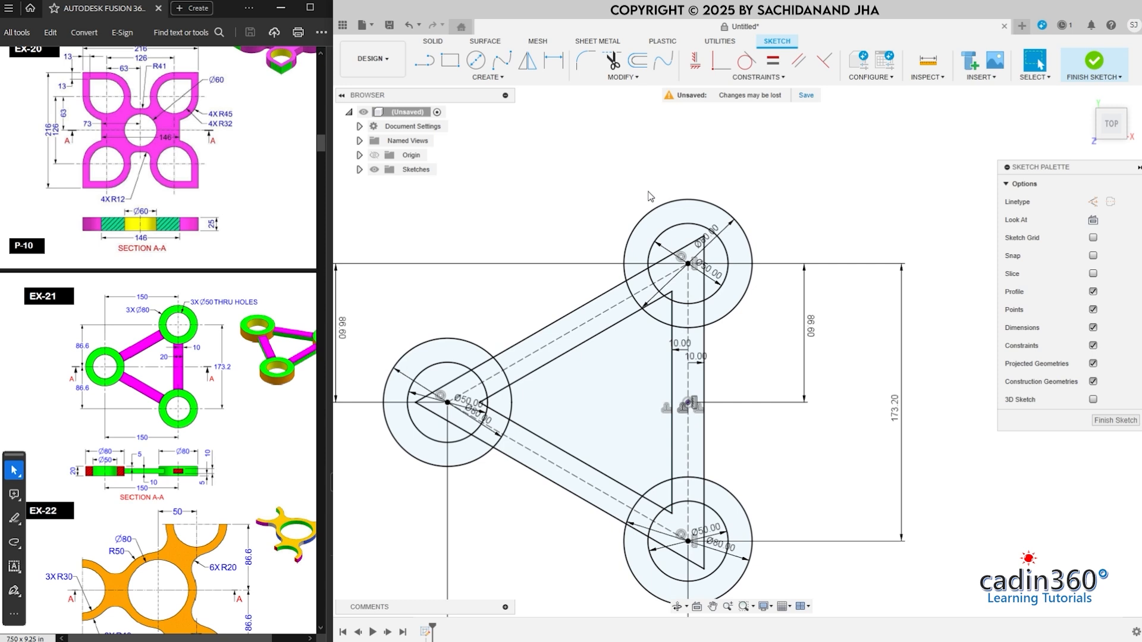
{"action": "left_click", "coordinate": [612, 60]}
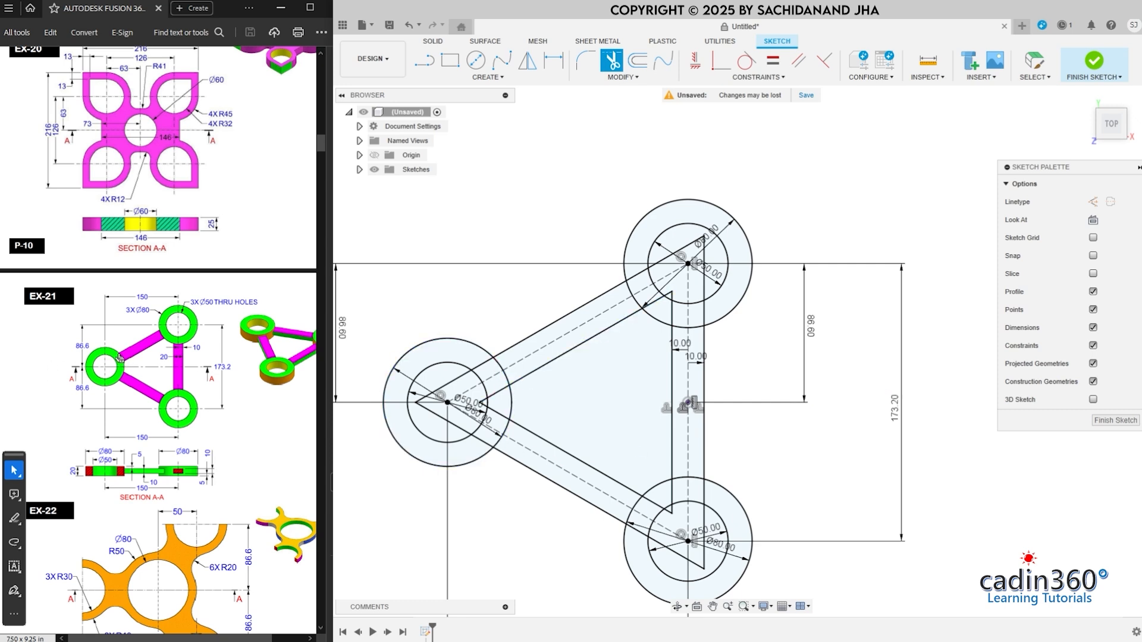
{"action": "left_click", "coordinate": [480, 366]}
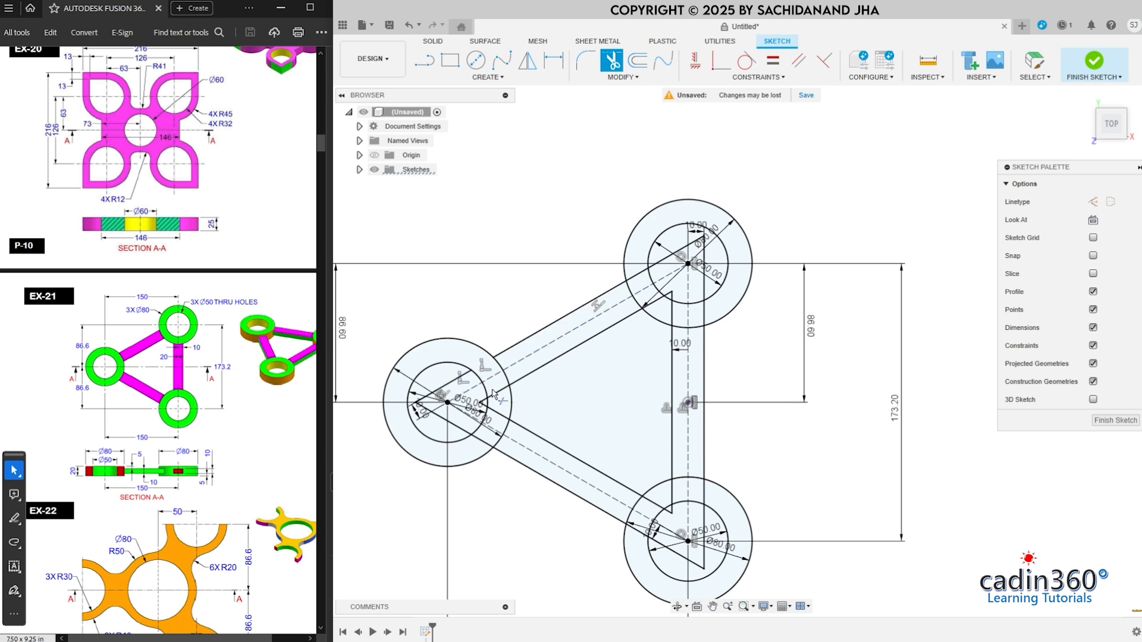
{"action": "left_click", "coordinate": [496, 393]}
{"action": "left_click", "coordinate": [504, 415]}
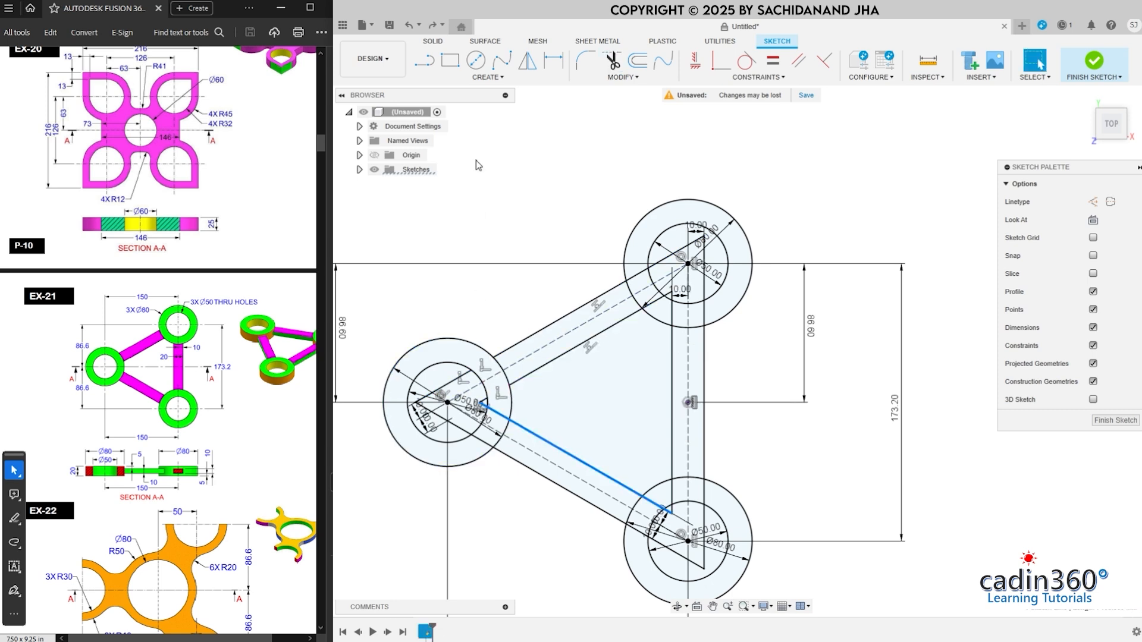
{"action": "key", "text": "t"}
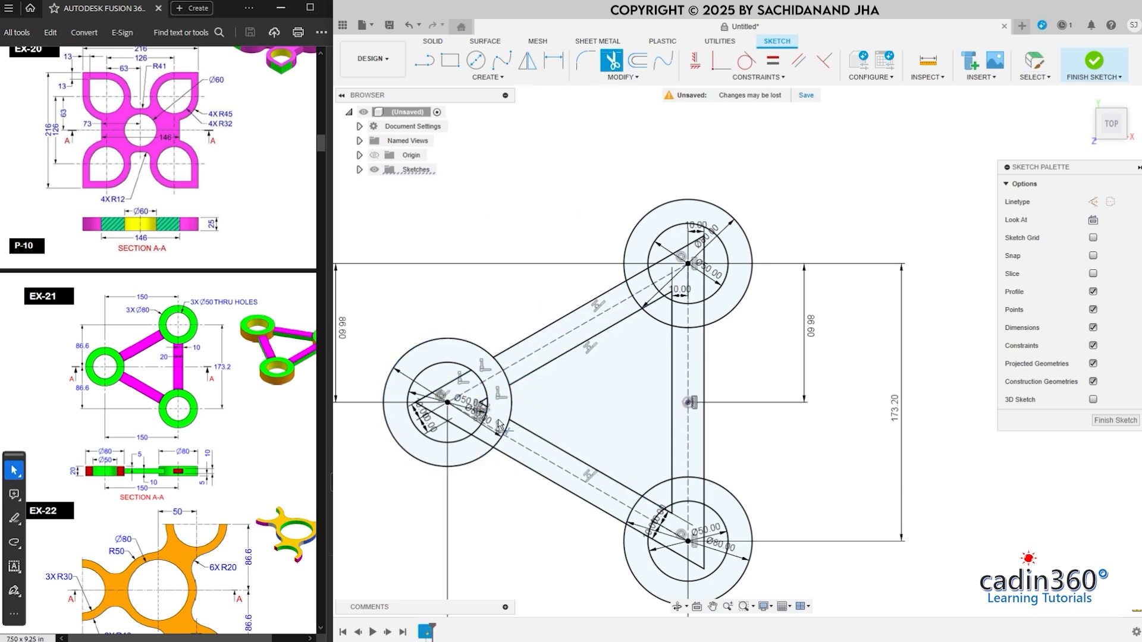
{"action": "left_click", "coordinate": [487, 444]}
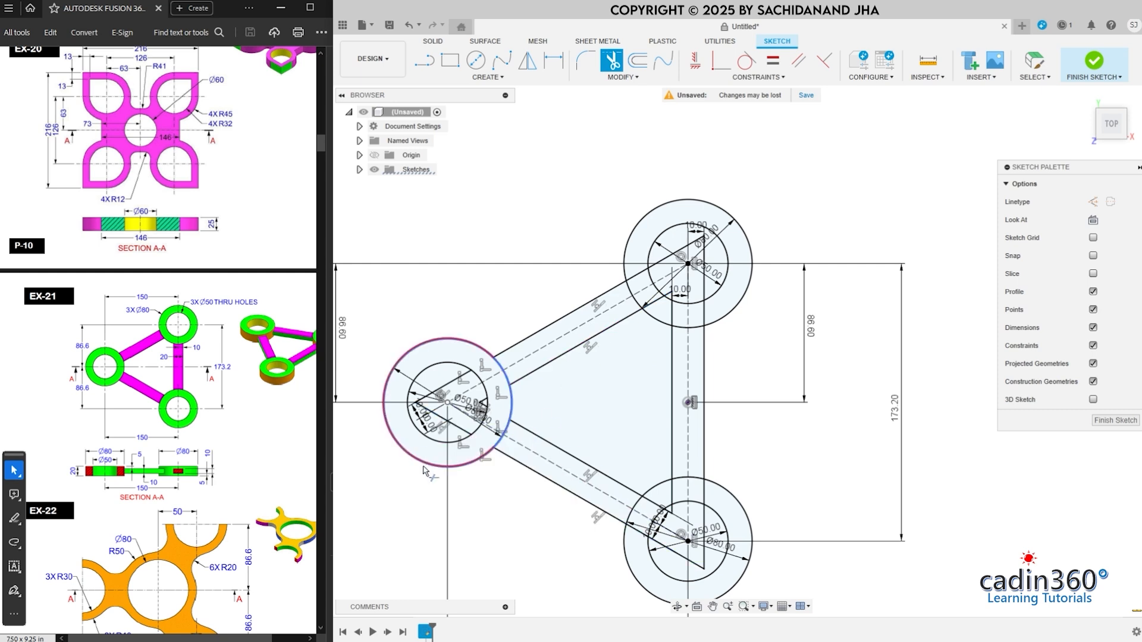
Trim the offset line segments lying between the 50 mm and 80 mm circles of the lower and upper rings
{"action": "left_click", "coordinate": [704, 488]}
{"action": "left_click", "coordinate": [651, 504]}
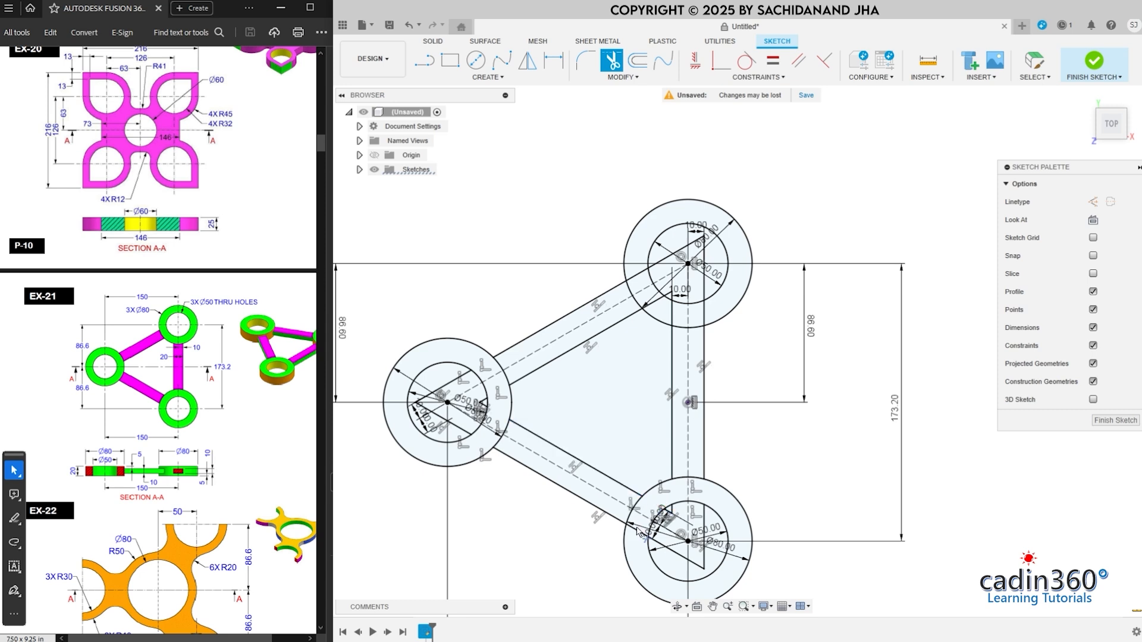
{"action": "left_click", "coordinate": [704, 313]}
{"action": "left_click", "coordinate": [671, 312]}
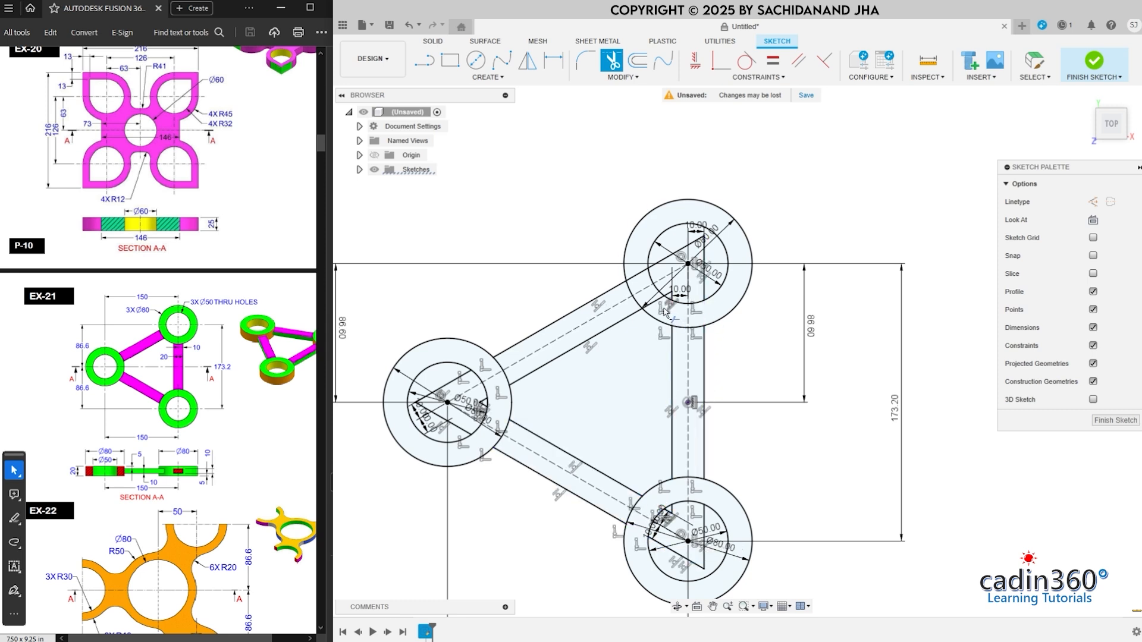
{"action": "left_click", "coordinate": [650, 305]}
{"action": "left_click", "coordinate": [636, 277]}
{"action": "key", "text": "Escape"}
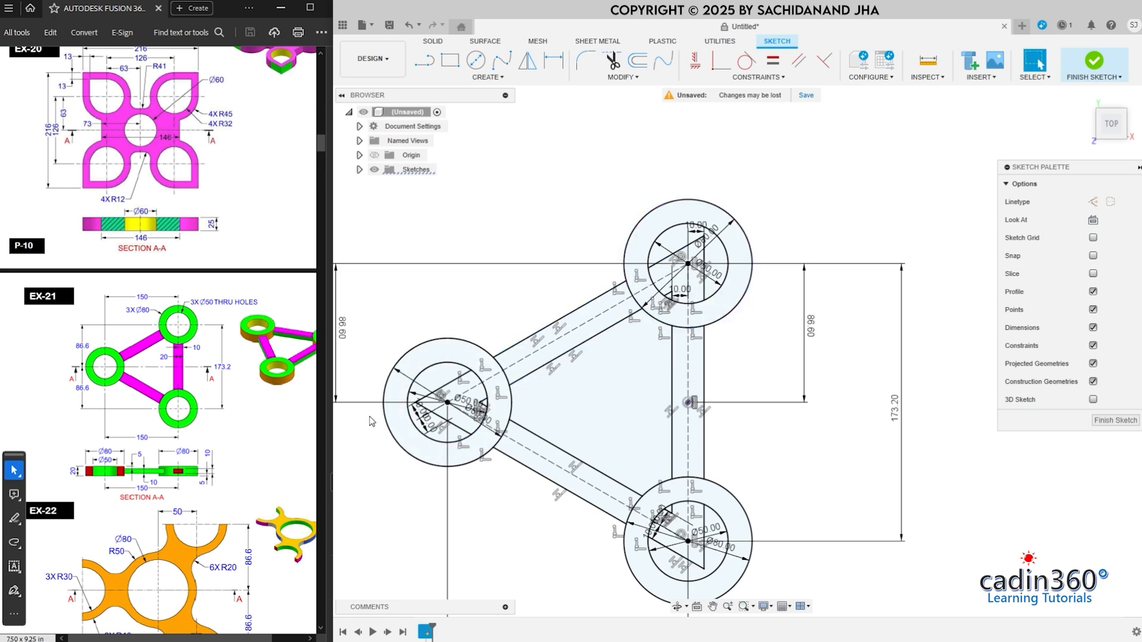
Delete the leftover offset line pieces inside the left ring's 50 mm circle
{"action": "scroll", "coordinate": [372, 421], "scroll_direction": "down", "scroll_amount": 2}
{"action": "scroll", "coordinate": [379, 437], "scroll_direction": "up", "scroll_amount": 8}
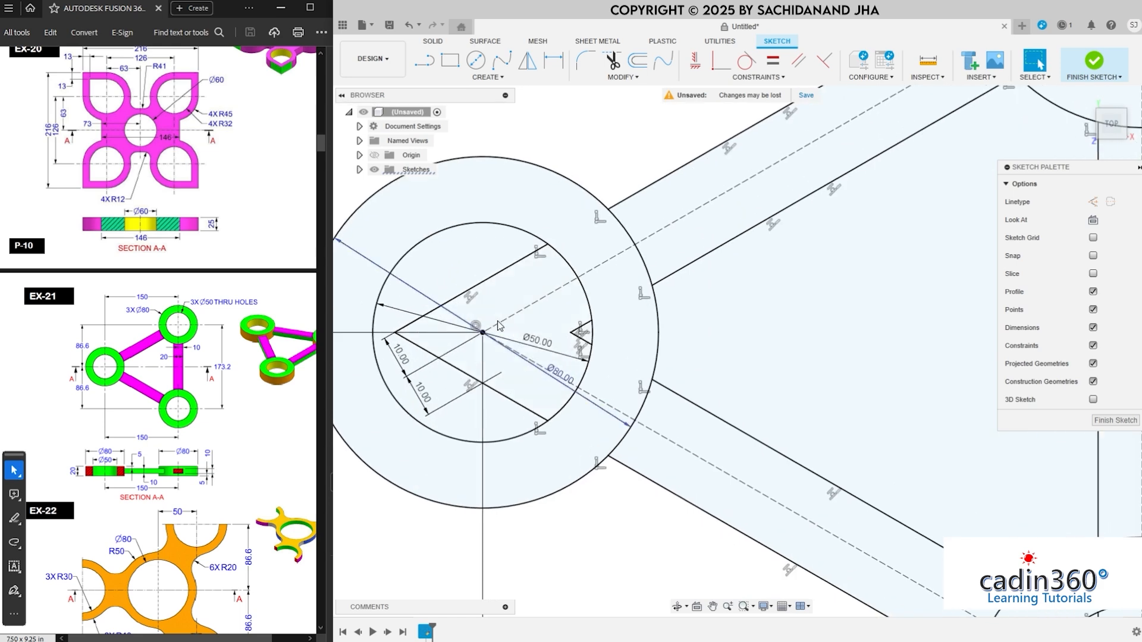
{"action": "key", "text": "Delete"}
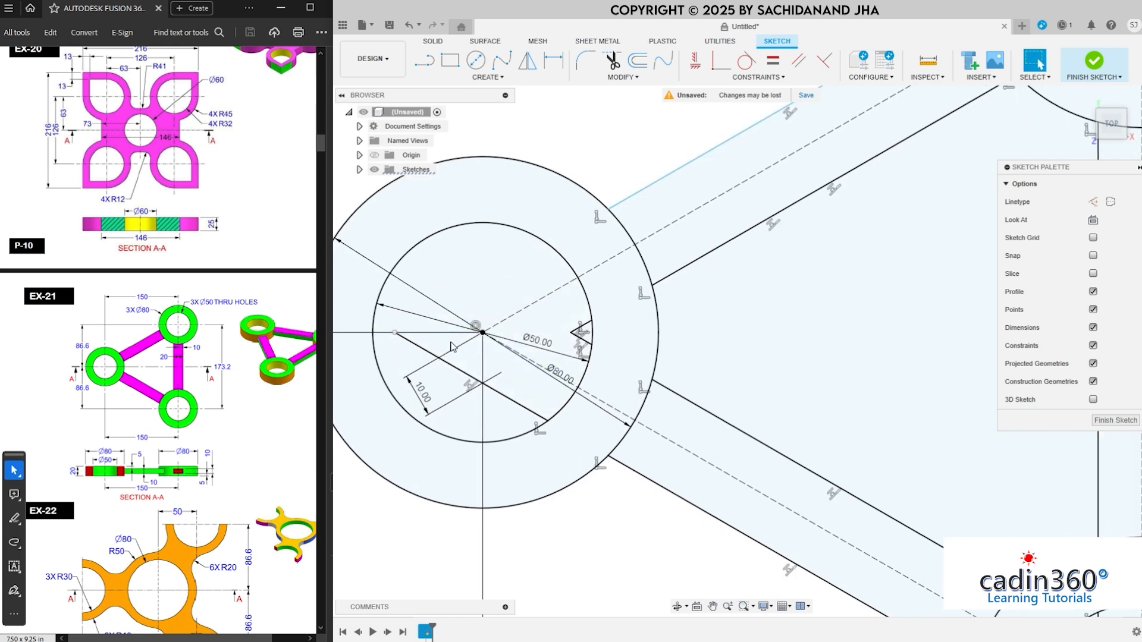
{"action": "left_click", "coordinate": [480, 382]}
{"action": "key", "text": "Delete"}
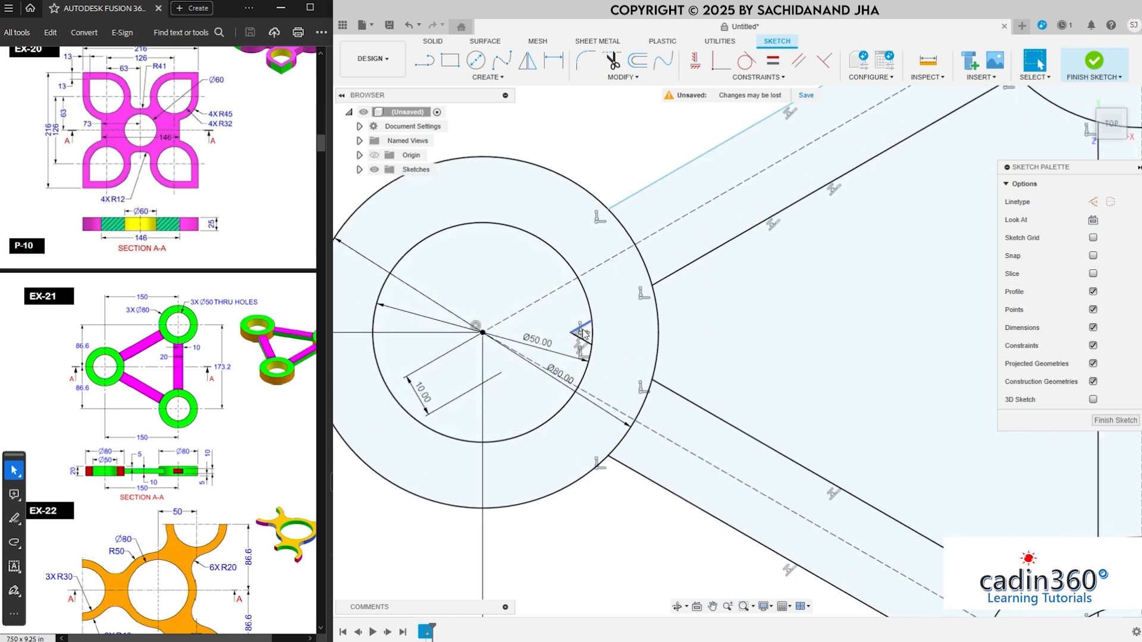
{"action": "key", "text": "Delete"}
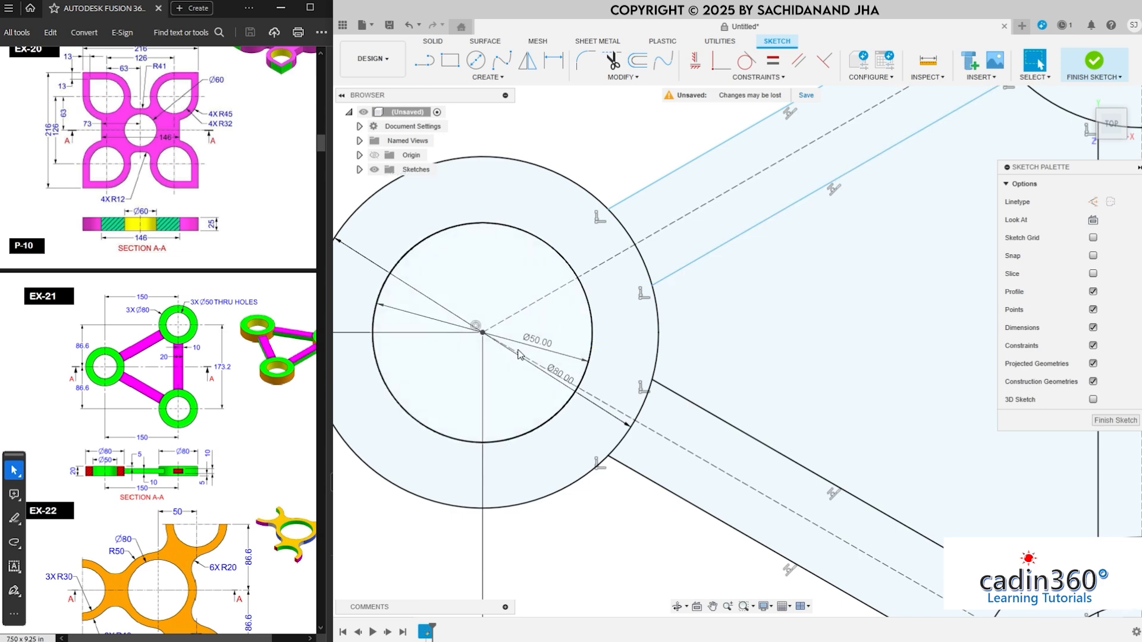
Delete the leftover offset line pieces inside the lower ring's 50 mm circle
{"action": "scroll", "coordinate": [407, 426], "scroll_direction": "down", "scroll_amount": 6}
{"action": "scroll", "coordinate": [515, 302], "scroll_direction": "down", "scroll_amount": 1}
{"action": "scroll", "coordinate": [515, 293], "scroll_direction": "down", "scroll_amount": 2}
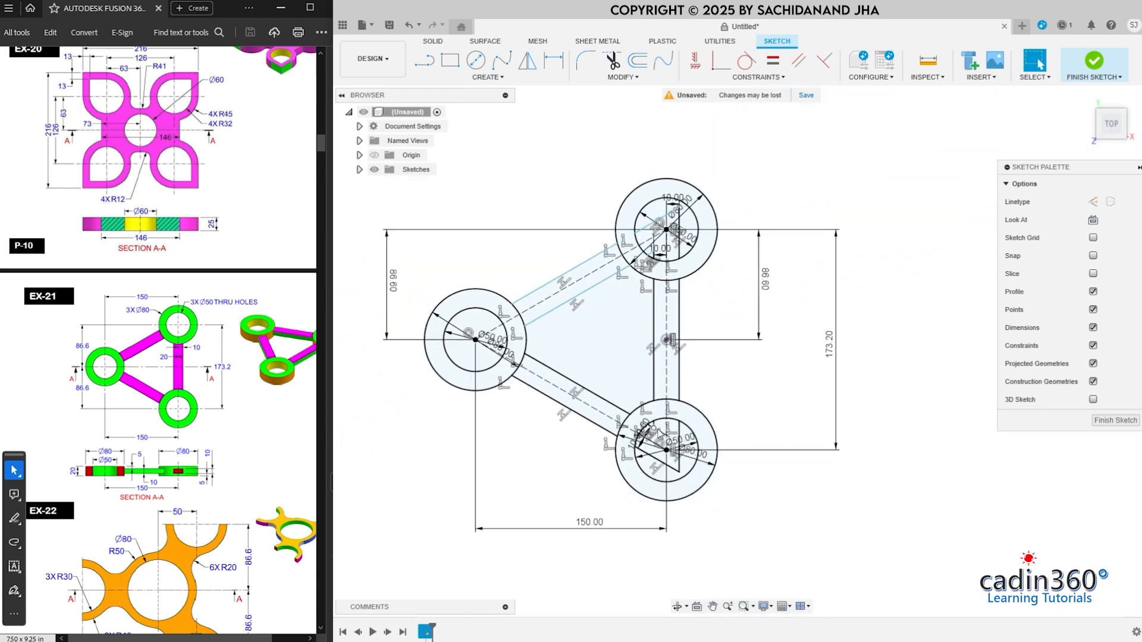
{"action": "scroll", "coordinate": [643, 535], "scroll_direction": "up", "scroll_amount": 5}
{"action": "left_click", "coordinate": [672, 458]}
{"action": "key", "text": "Delete"}
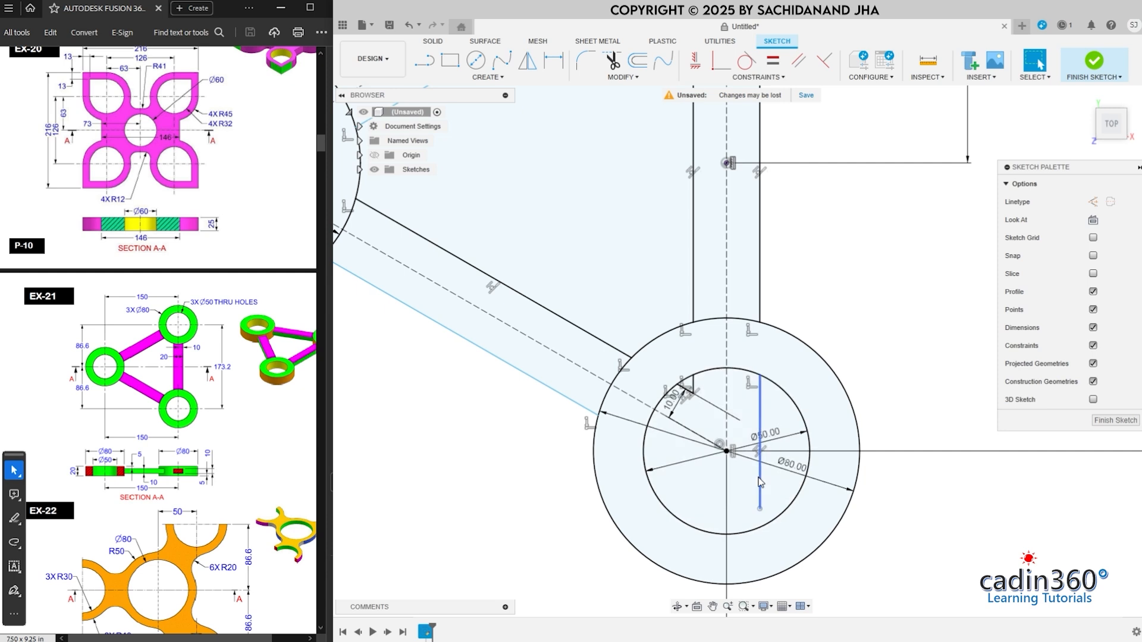
{"action": "left_click", "coordinate": [761, 464]}
{"action": "key", "text": "Delete"}
{"action": "scroll", "coordinate": [691, 389], "scroll_direction": "up", "scroll_amount": 3}
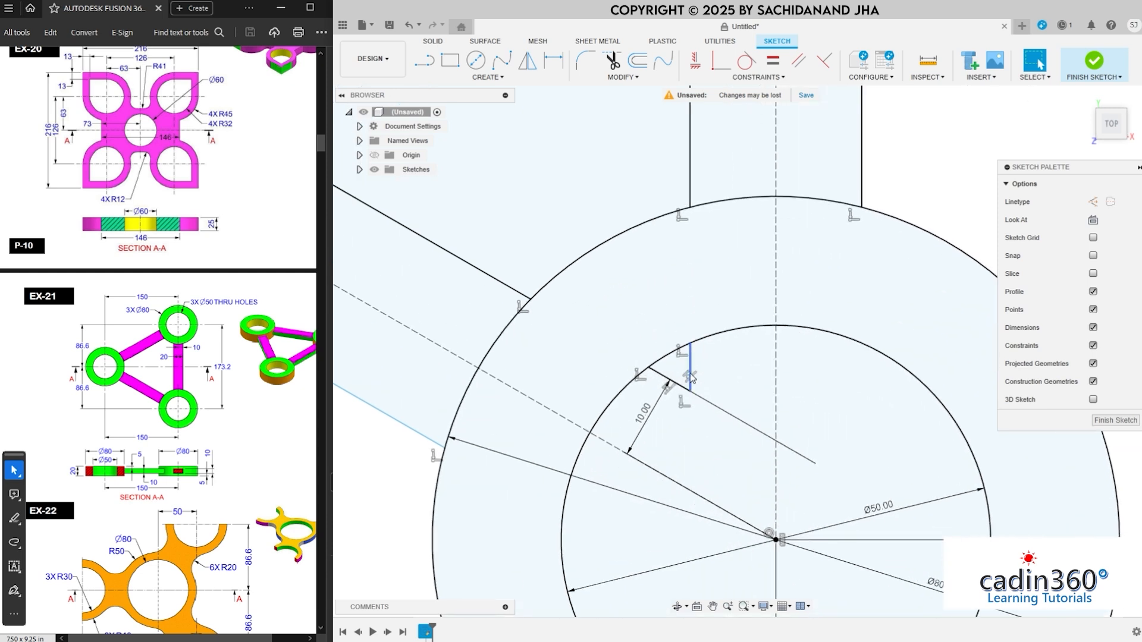
{"action": "left_click", "coordinate": [689, 376]}
{"action": "key", "text": "Delete"}
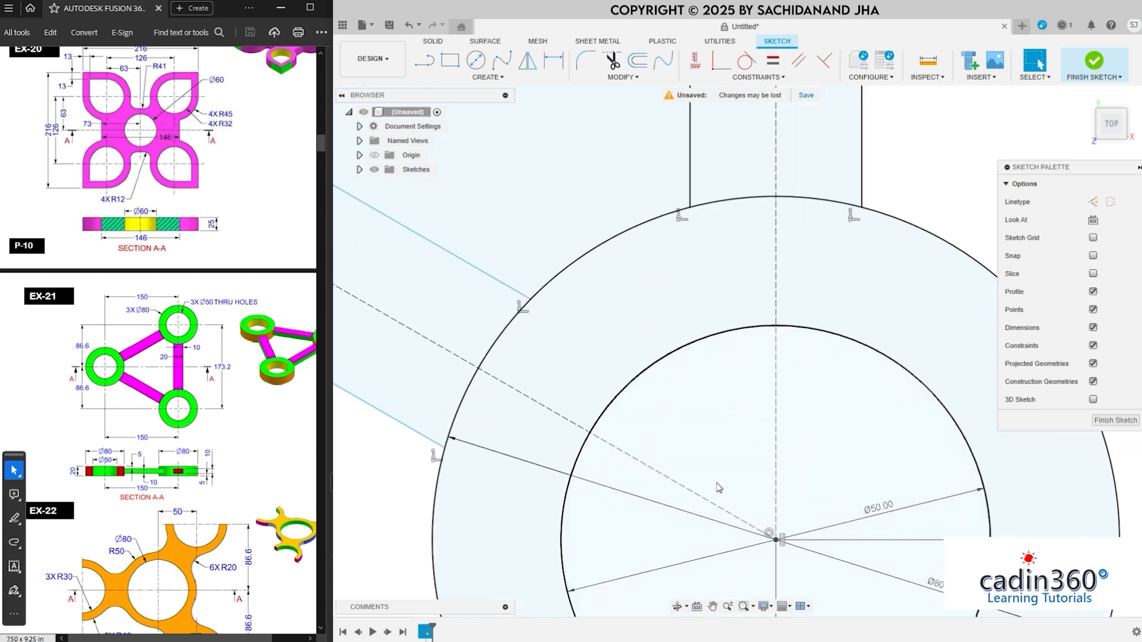
Delete the leftover offset line pieces inside the upper ring's 50 mm circle
{"action": "scroll", "coordinate": [730, 427], "scroll_direction": "down", "scroll_amount": 6}
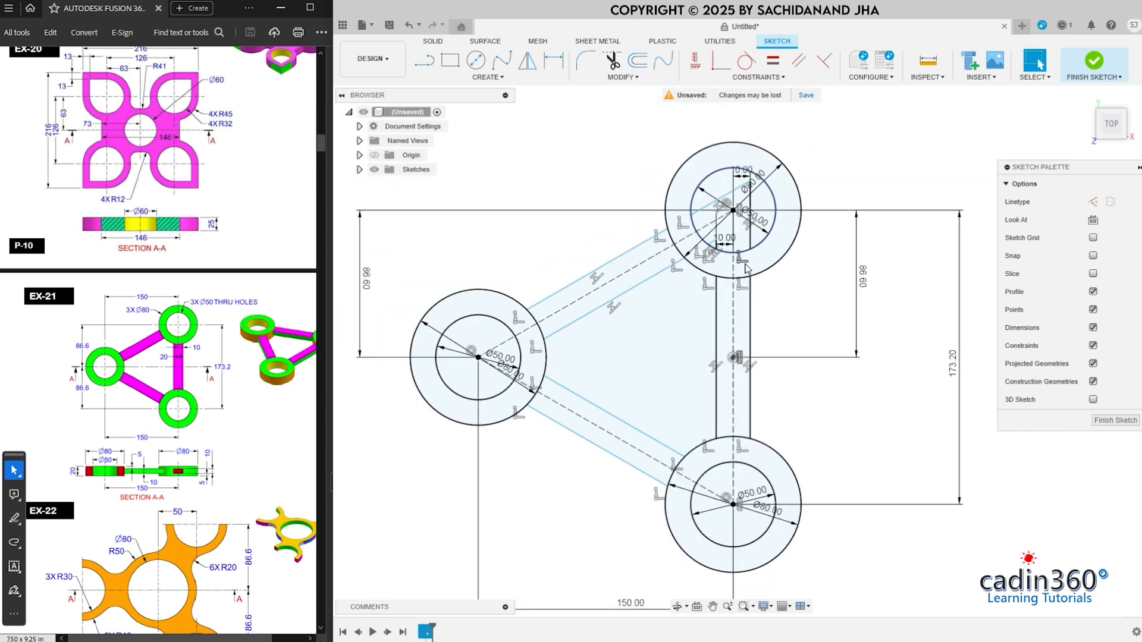
{"action": "scroll", "coordinate": [737, 189], "scroll_direction": "up", "scroll_amount": 5}
{"action": "left_click", "coordinate": [745, 196]}
{"action": "key", "text": "Delete"}
{"action": "left_click", "coordinate": [773, 238]}
{"action": "key", "text": "Delete"}
{"action": "key", "text": "Delete"}
{"action": "key", "text": "Delete"}
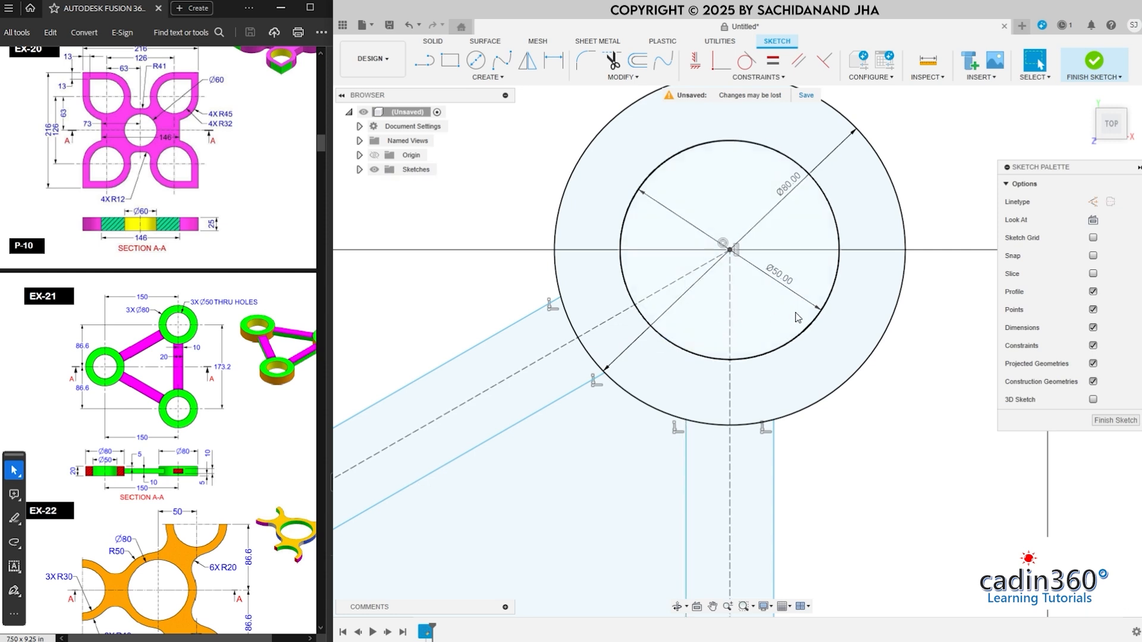
Finish the ring-and-bar sketch
{"action": "scroll", "coordinate": [797, 317], "scroll_direction": "down", "scroll_amount": 6}
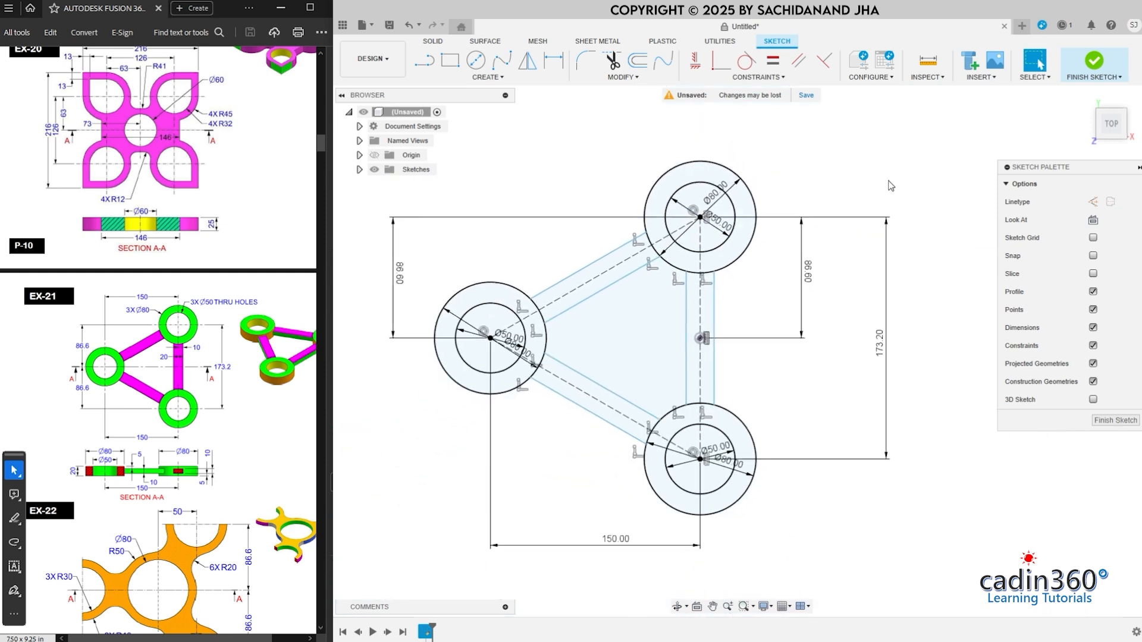
{"action": "left_click", "coordinate": [1091, 67]}
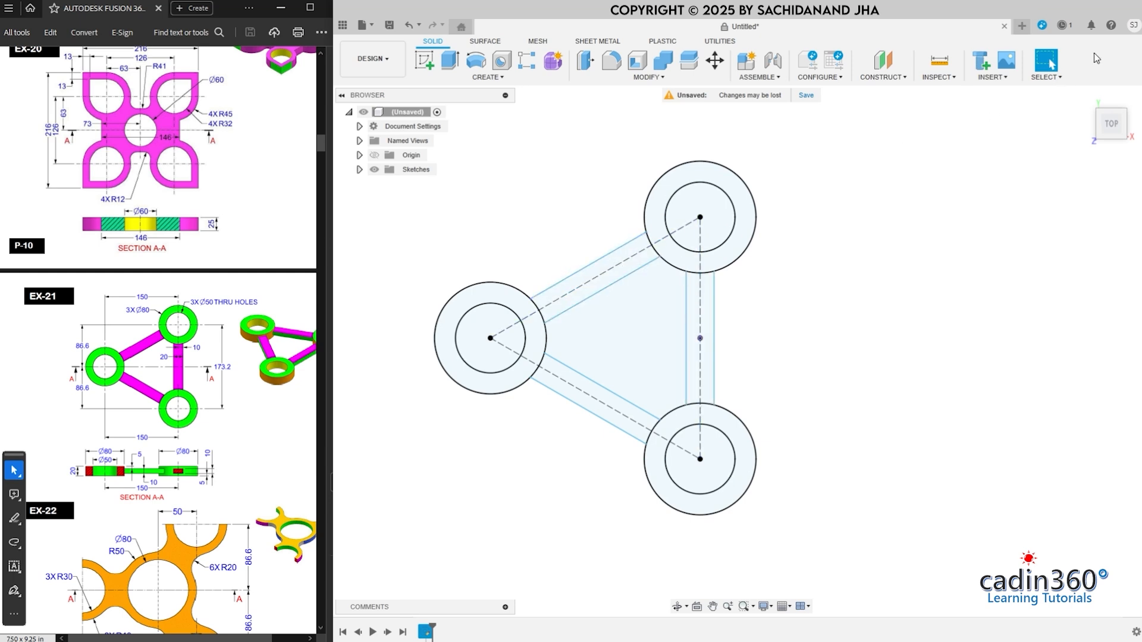
{"action": "left_click", "coordinate": [1084, 98]}
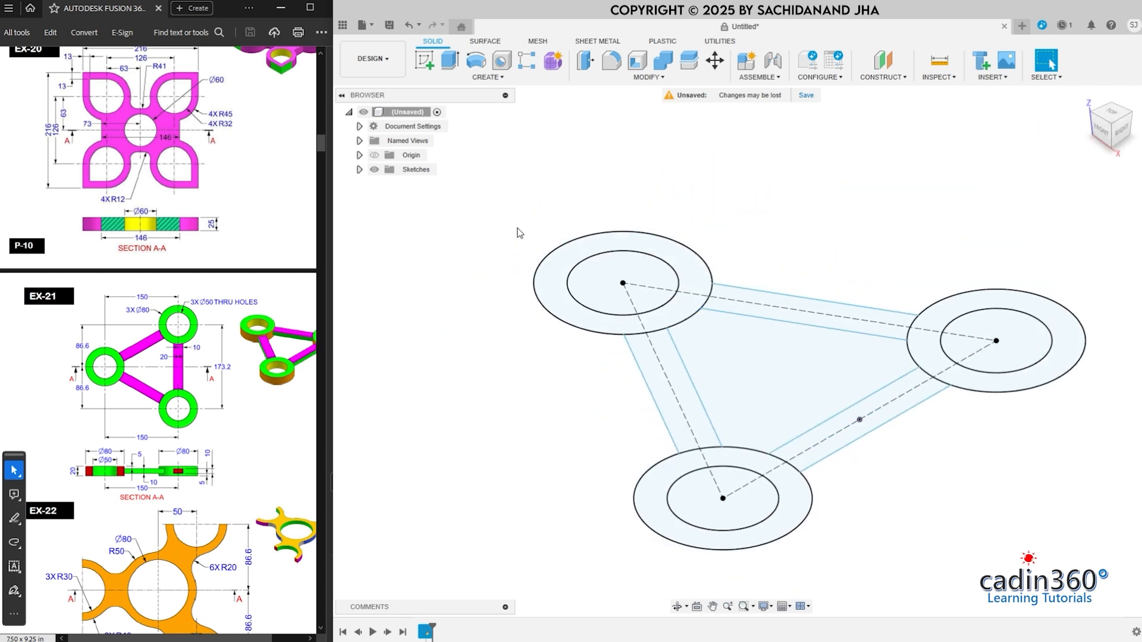
Extrude the three connecting bar profiles symmetrically as new bodies with a whole length of 10 mm
{"action": "left_click", "coordinate": [451, 60]}
{"action": "left_click", "coordinate": [669, 390]}
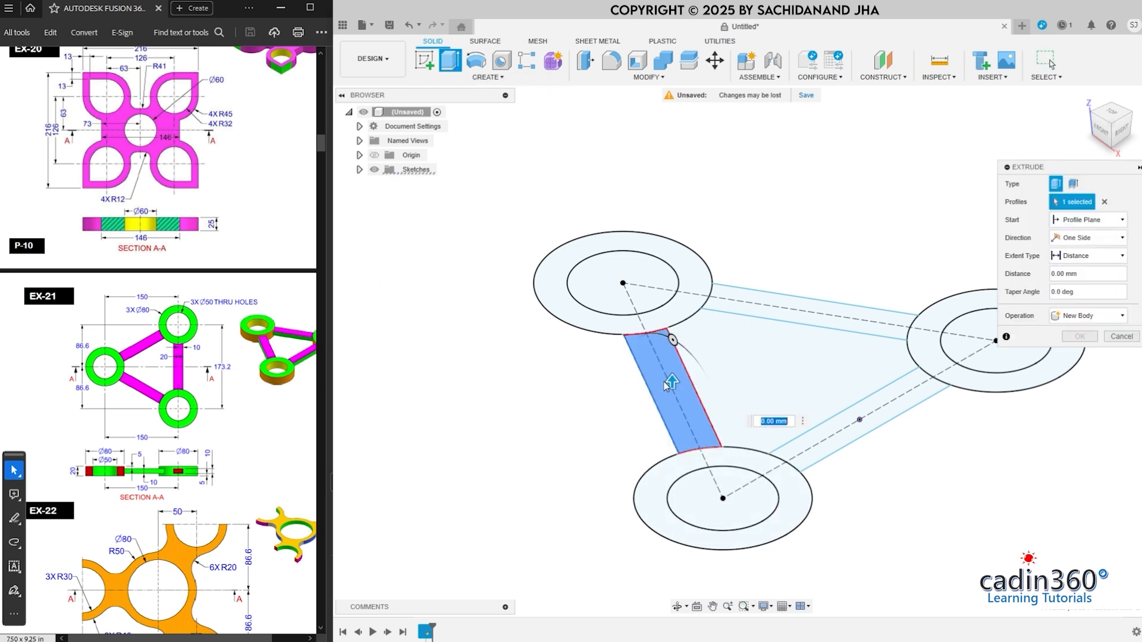
{"action": "left_click", "coordinate": [831, 443]}
{"action": "left_click", "coordinate": [791, 306]}
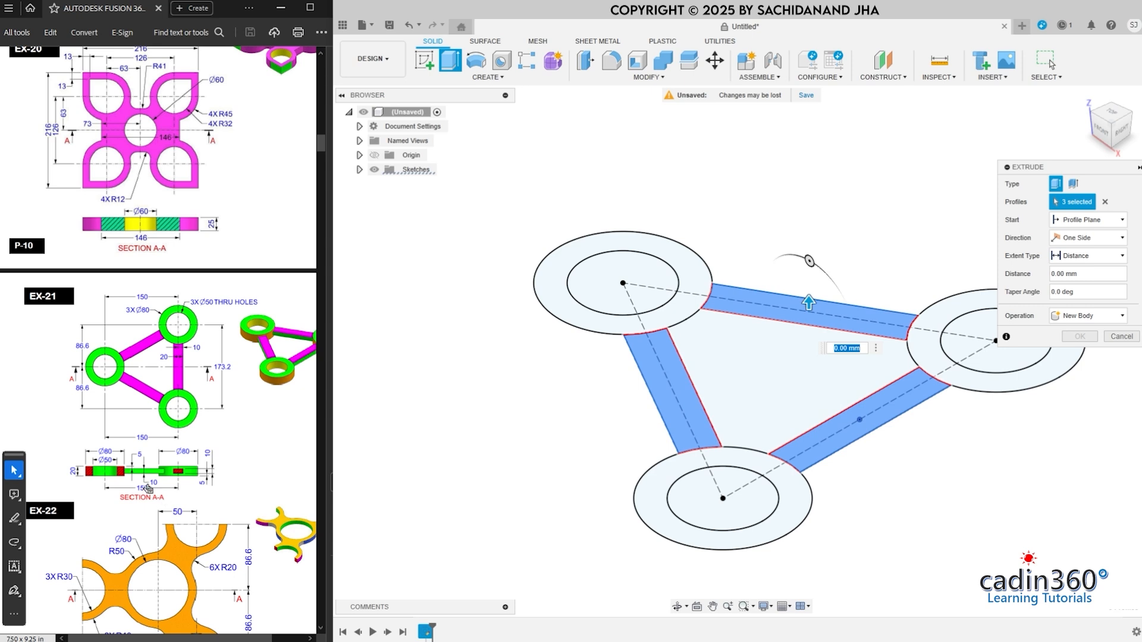
{"action": "left_click", "coordinate": [1089, 238]}
{"action": "left_click", "coordinate": [1080, 278]}
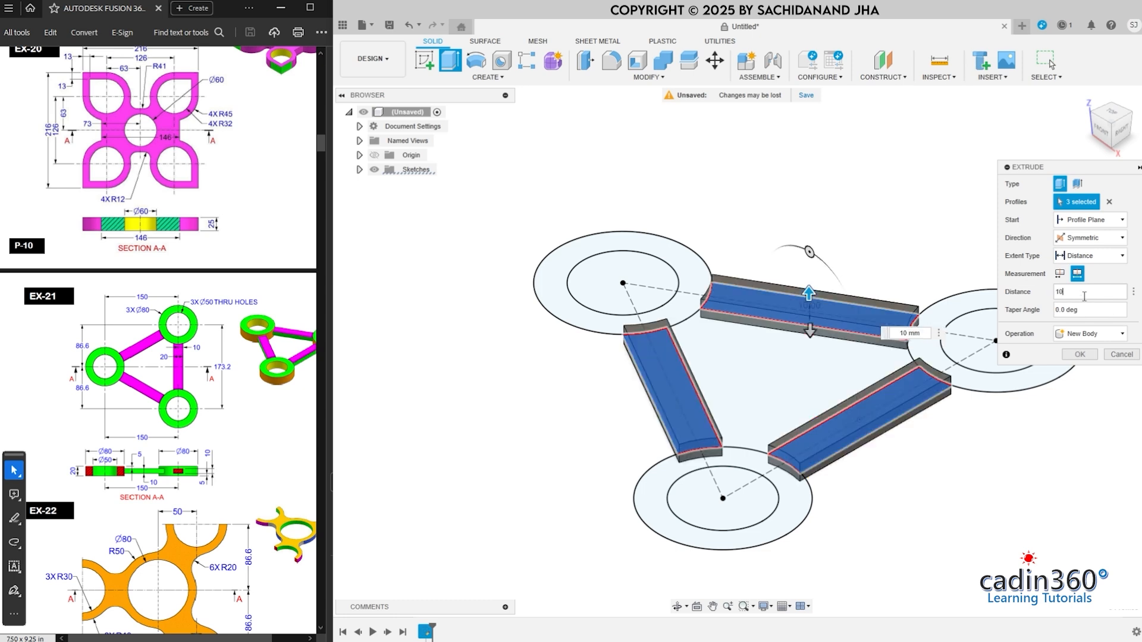
{"action": "left_click", "coordinate": [1086, 355]}
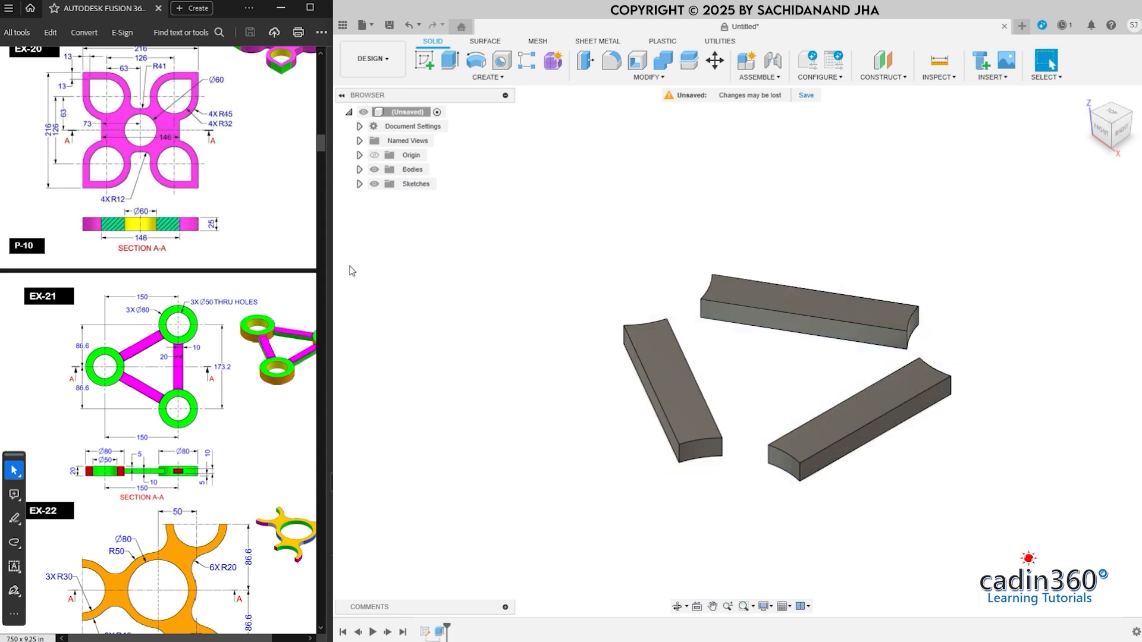
Show the sketch again and extrude the three ring profiles between the 50 mm and 80 mm circles symmetrically, 20 mm whole length
{"action": "left_click", "coordinate": [359, 185]}
{"action": "left_click", "coordinate": [386, 199]}
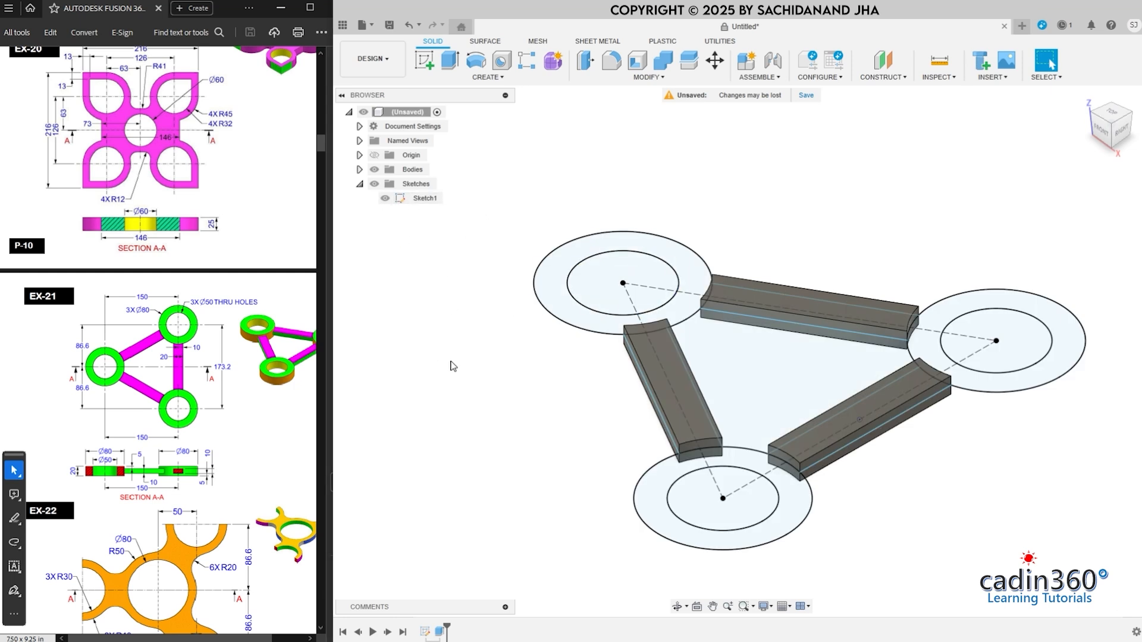
{"action": "left_click", "coordinate": [450, 60]}
{"action": "left_click", "coordinate": [550, 307]}
{"action": "left_click", "coordinate": [797, 517]}
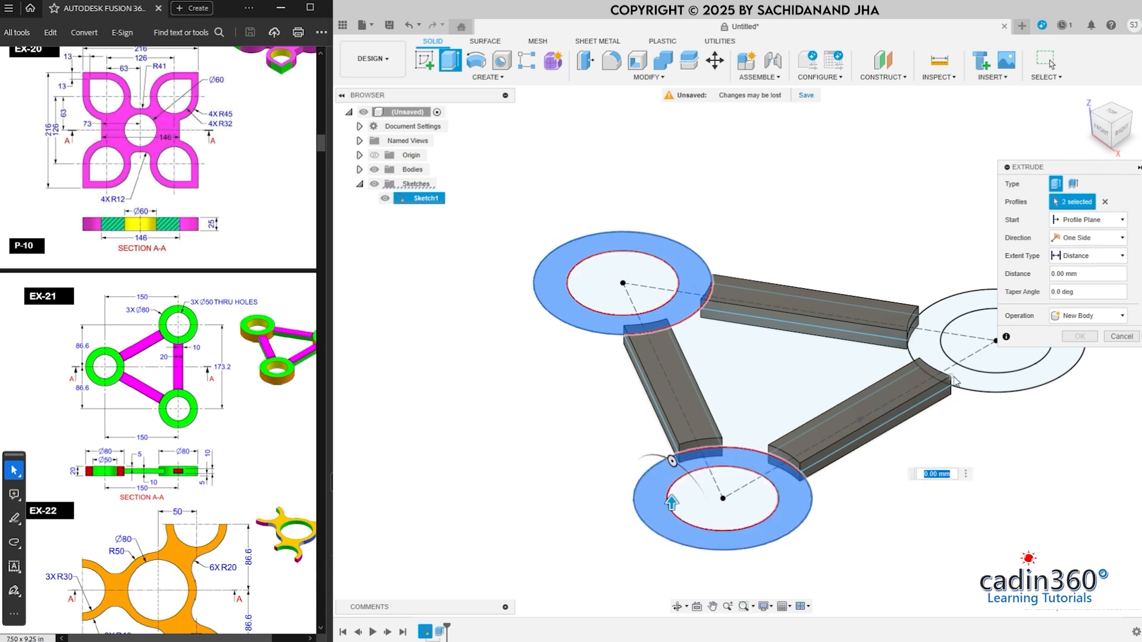
{"action": "left_click", "coordinate": [954, 380]}
{"action": "left_click", "coordinate": [1081, 237]}
{"action": "left_click", "coordinate": [1074, 291]}
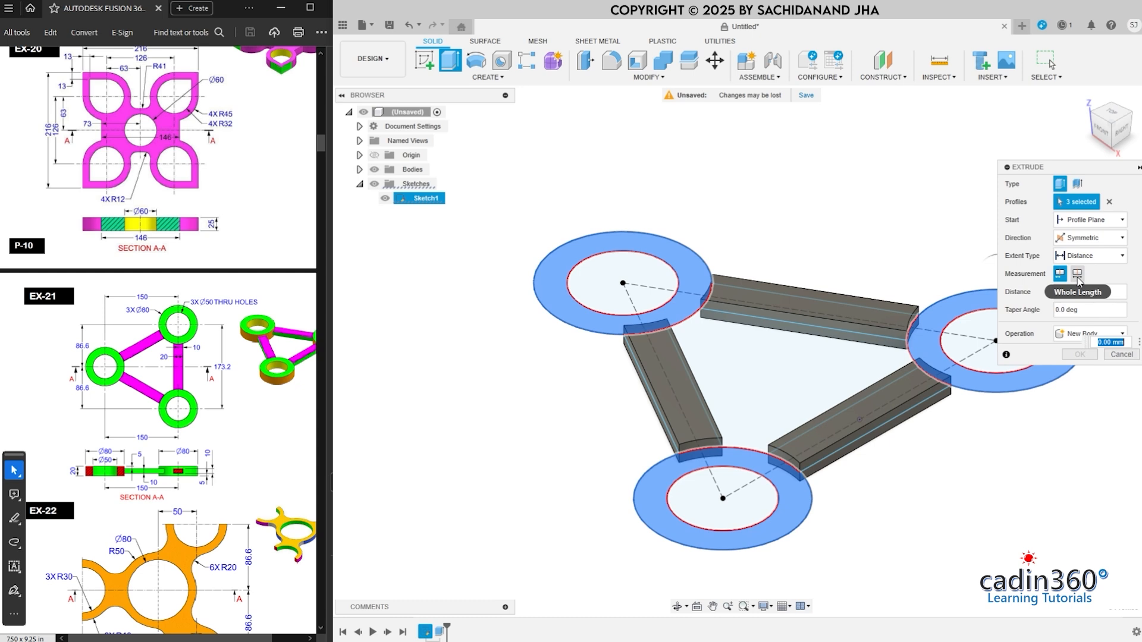
{"action": "left_click", "coordinate": [1077, 274]}
{"action": "double_click", "coordinate": [1090, 294]}
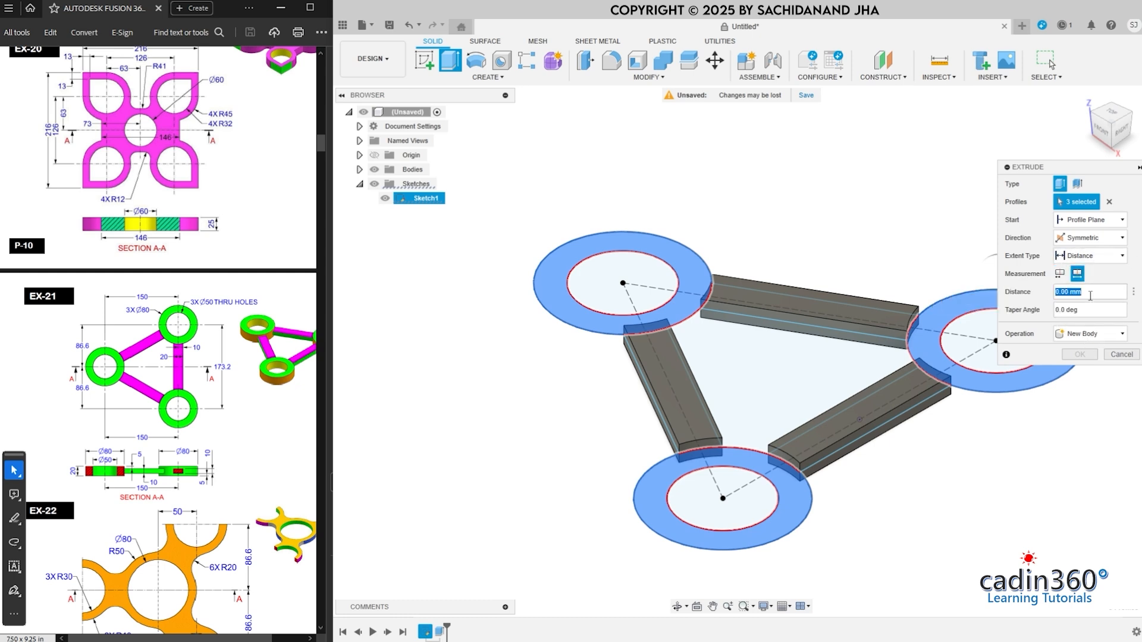
{"action": "left_click", "coordinate": [1080, 355]}
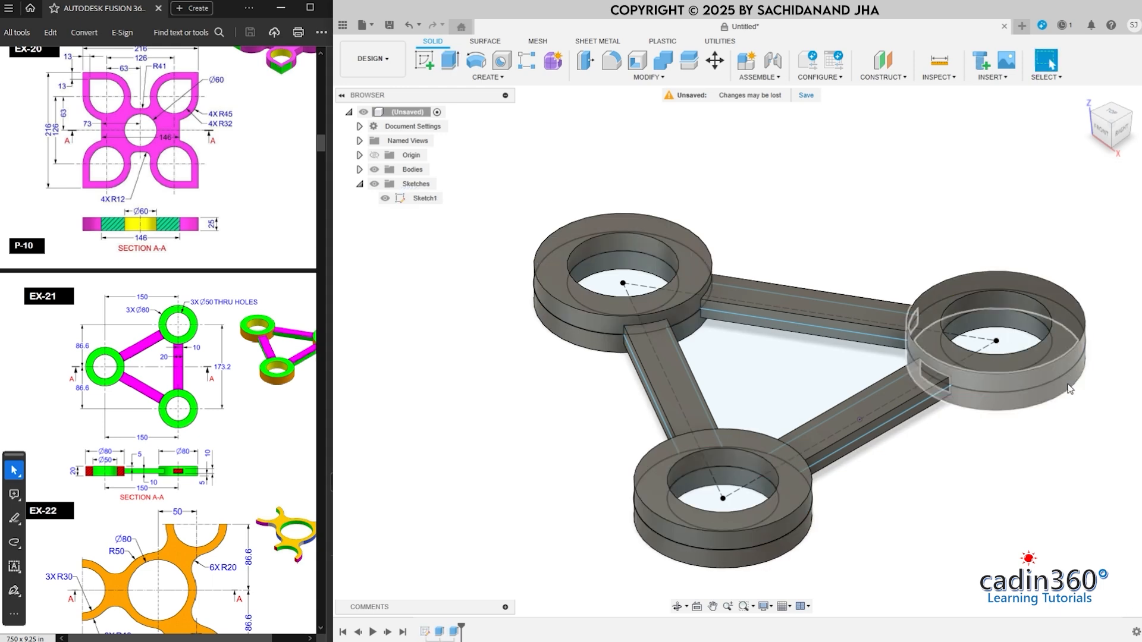
Hide the sketch and compare the solid model with the EX-21 reference drawing
{"action": "left_click", "coordinate": [385, 198]}
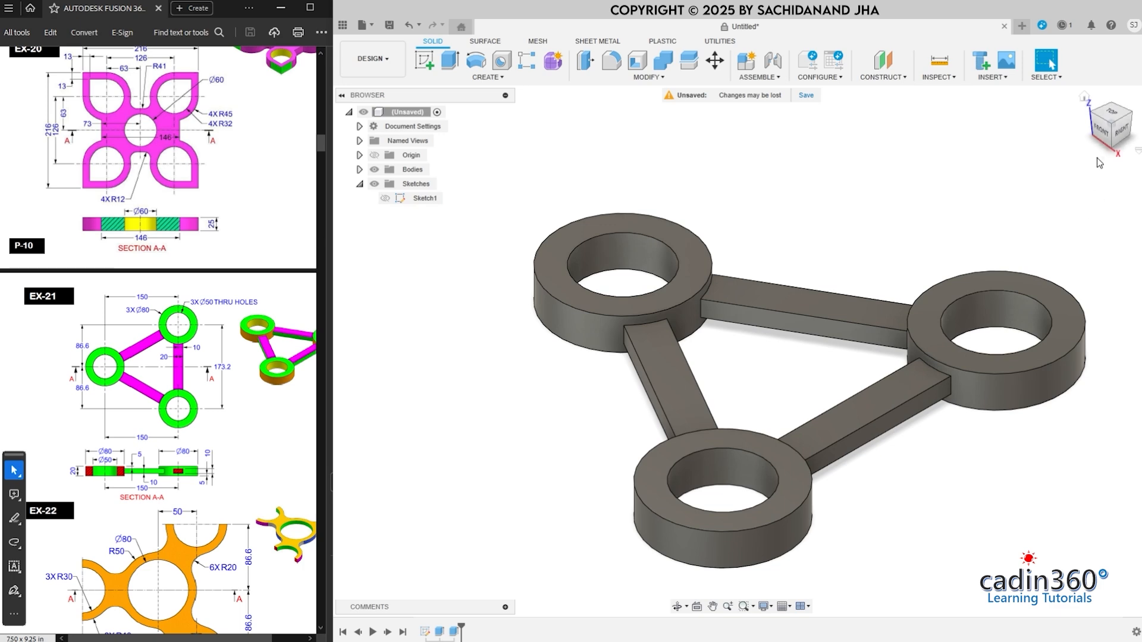
{"action": "left_click", "coordinate": [1113, 133]}
{"action": "mouse_move", "coordinate": [774, 339]}
{"action": "middle_mouse_down", "text": "shift"}
{"action": "mouse_move", "coordinate": [718, 443]}
{"action": "mouse_move", "coordinate": [788, 417]}
{"action": "middle_mouse_up", "text": "shift"}
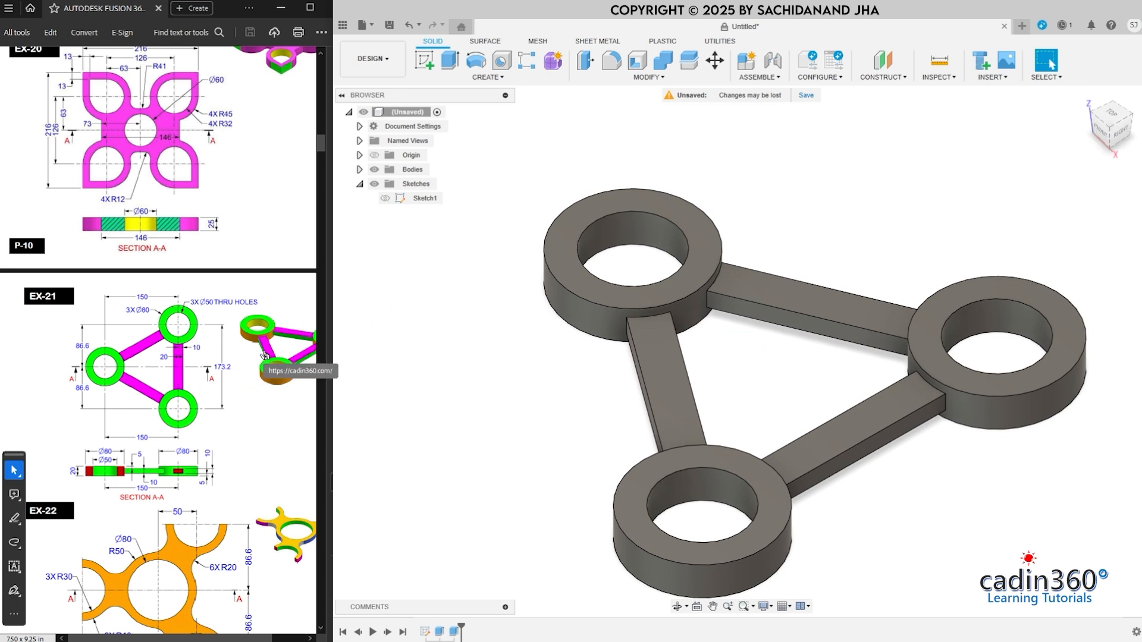
{"action": "mouse_move", "coordinate": [1123, 122]}
{"action": "left_mouse_down"}
{"action": "mouse_move", "coordinate": [1140, 103]}
{"action": "mouse_move", "coordinate": [1139, 128]}
{"action": "mouse_move", "coordinate": [1141, 116]}
{"action": "mouse_move", "coordinate": [1124, 122]}
{"action": "left_mouse_up"}
{"action": "scroll", "coordinate": [142, 397], "scroll_direction": "down", "scroll_amount": 4}
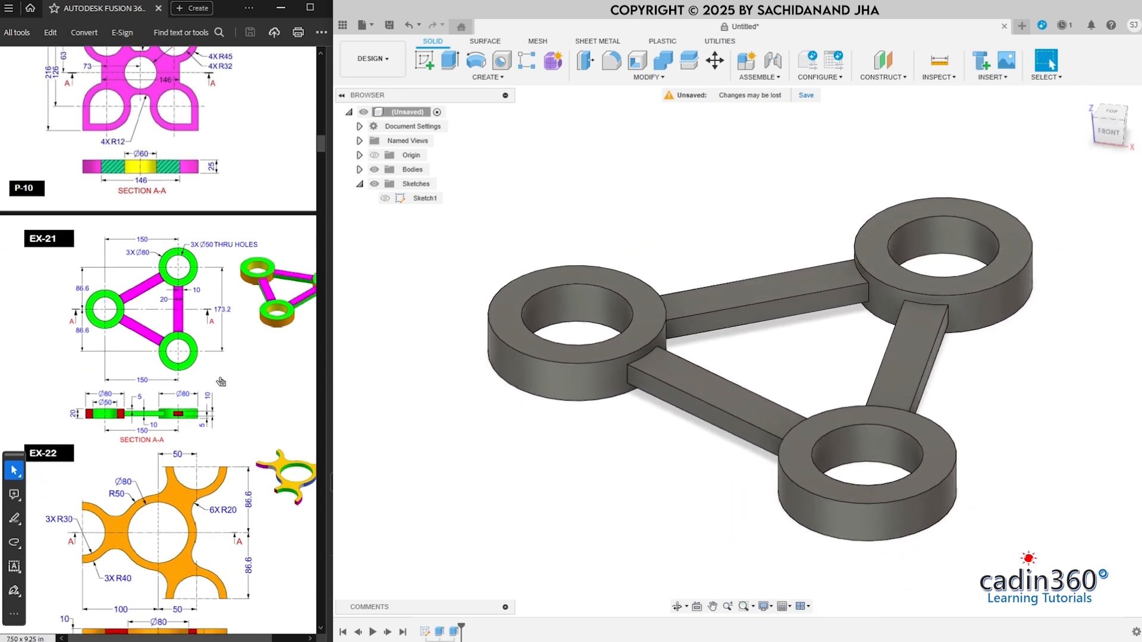
Measure the left ring's thickness between its upper and lower faces and clear the selection
{"action": "left_click", "coordinate": [939, 59]}
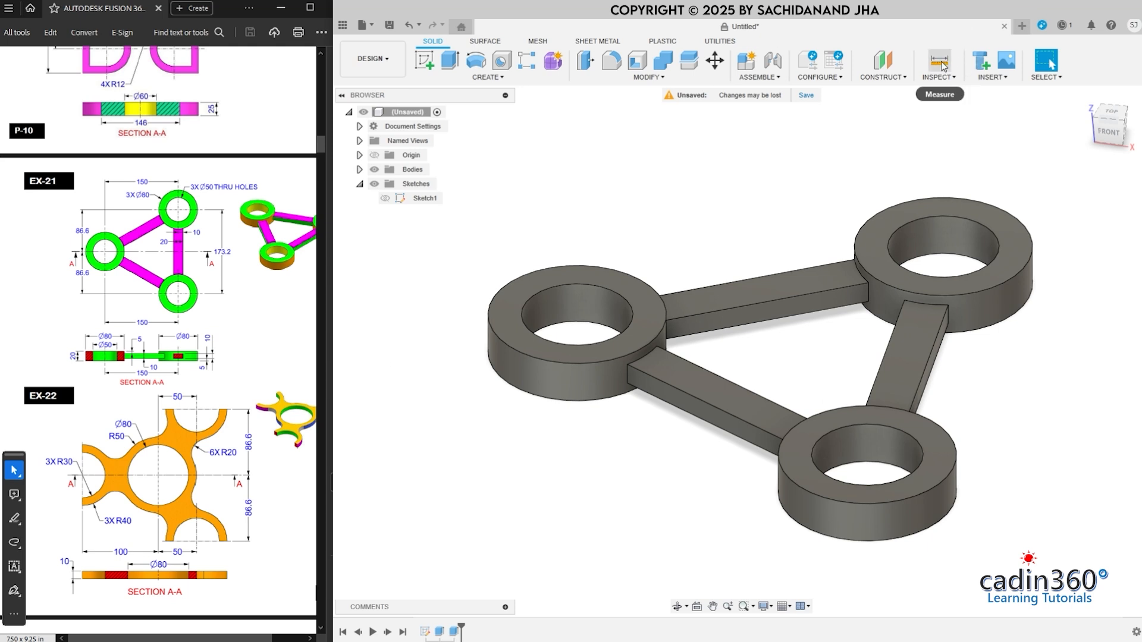
{"action": "left_click", "coordinate": [507, 312]}
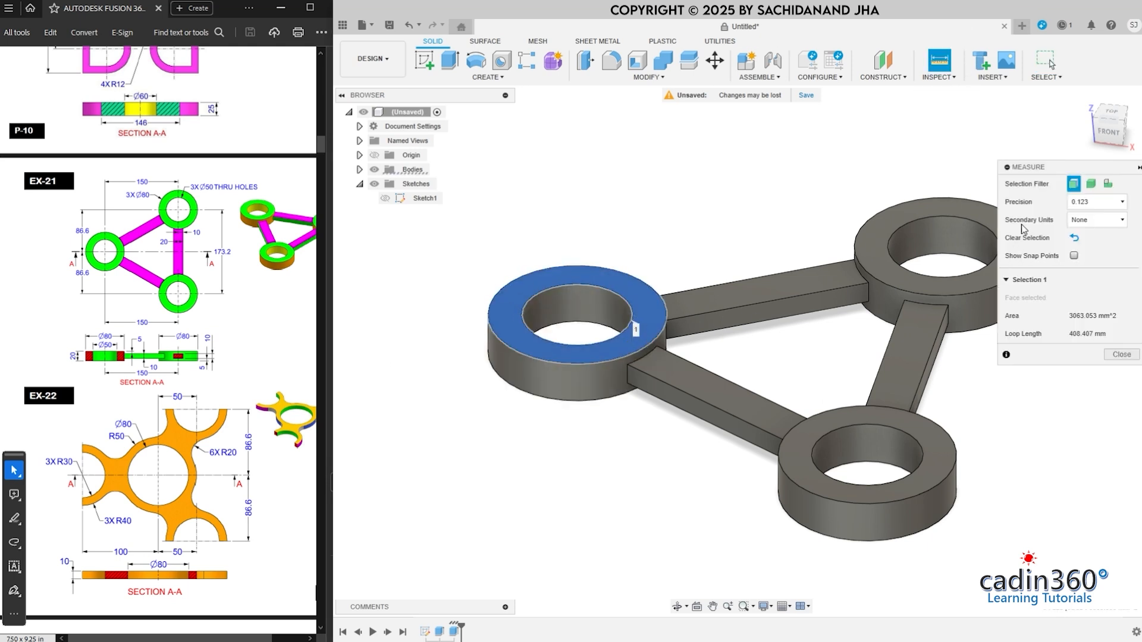
{"action": "left_click", "coordinate": [1121, 123]}
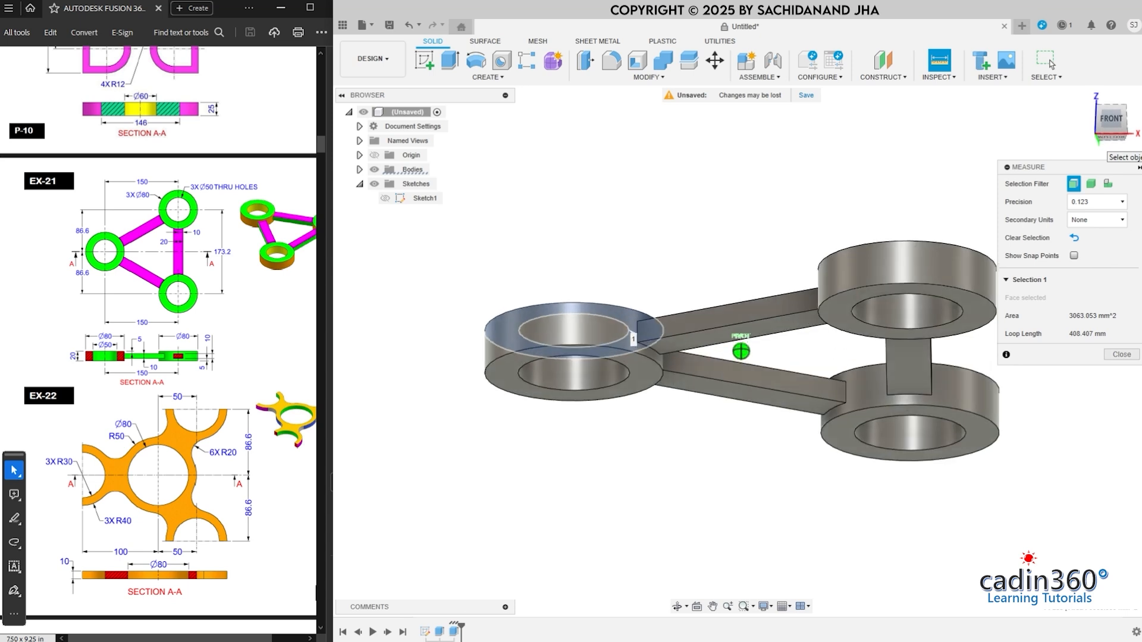
{"action": "left_click", "coordinate": [483, 402]}
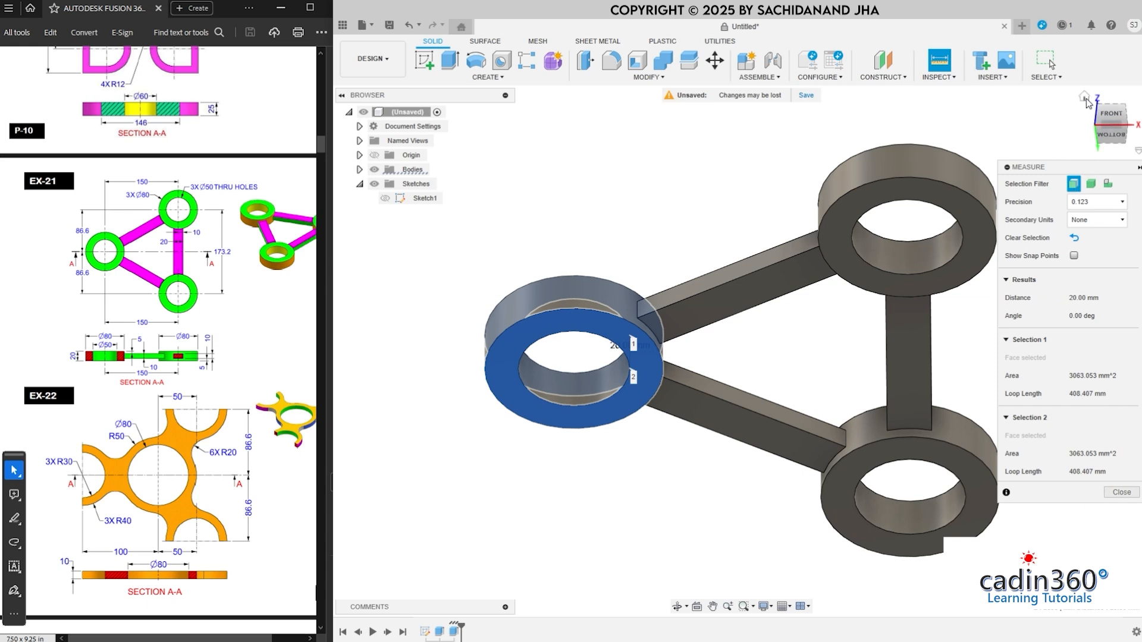
{"action": "left_click", "coordinate": [1085, 97]}
{"action": "left_click", "coordinate": [472, 232]}
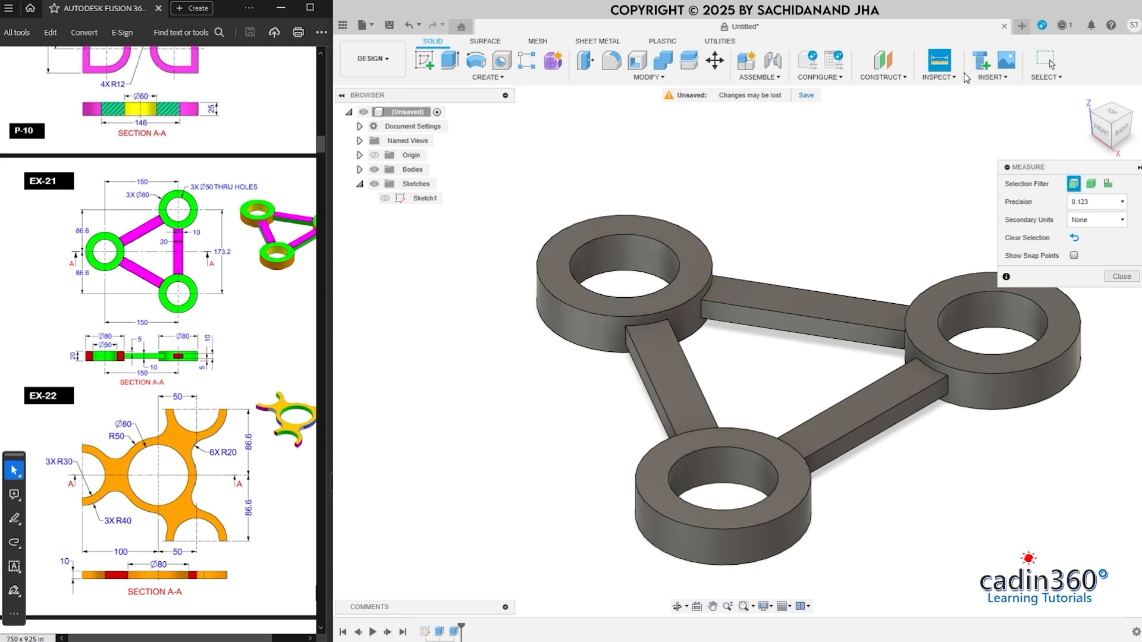
Measure the height offset between the left ring's upper face and the upper face of the bar leading to the lower ring
{"action": "left_click", "coordinate": [665, 305]}
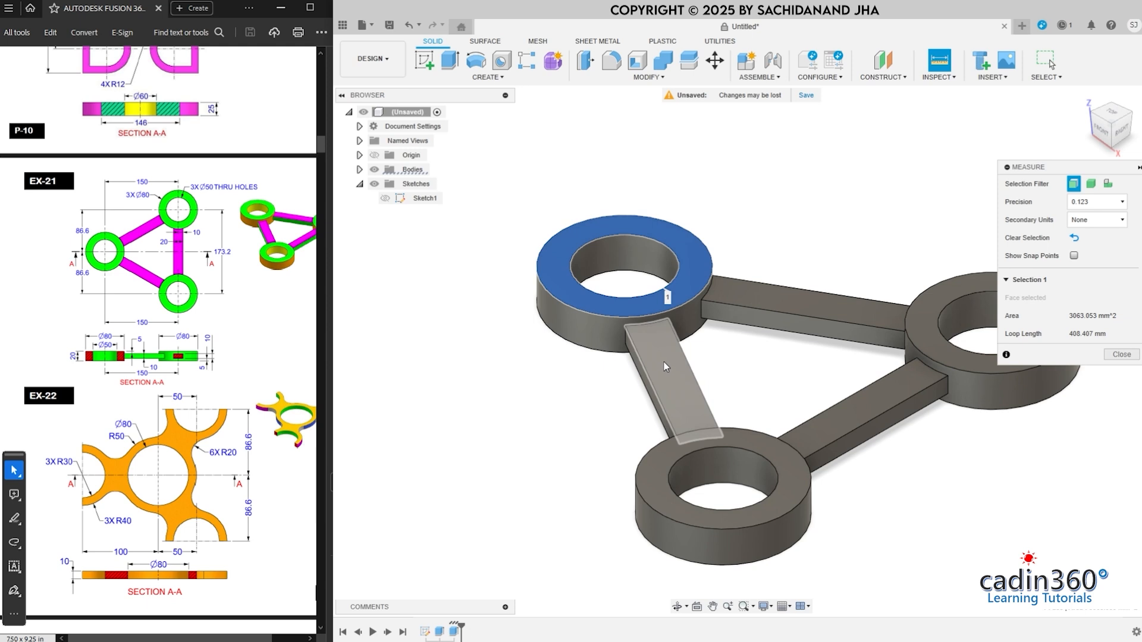
{"action": "left_click", "coordinate": [661, 358]}
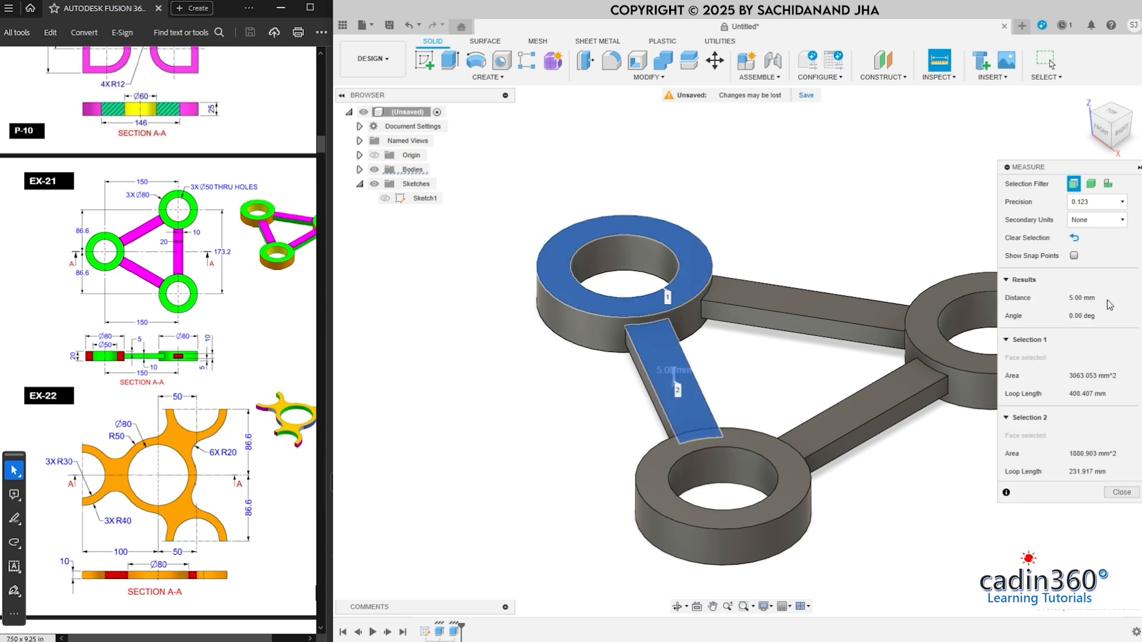
{"action": "key", "text": "Escape"}
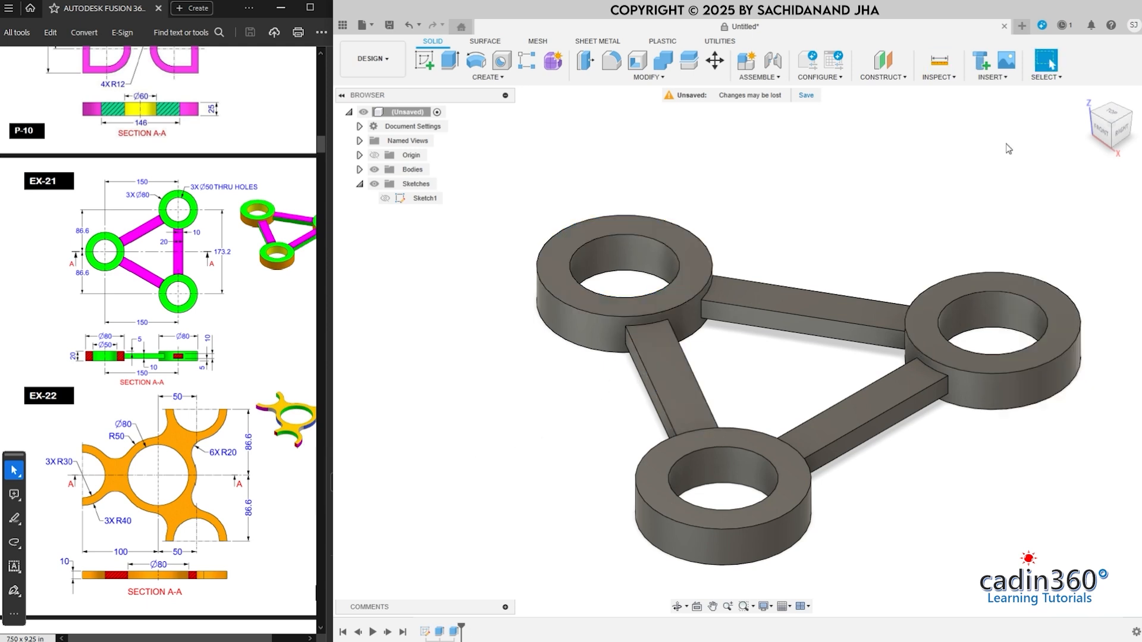
Measure the thickness of the bar between the left and lower rings, from its upper to its lower face
{"action": "left_click", "coordinate": [945, 62]}
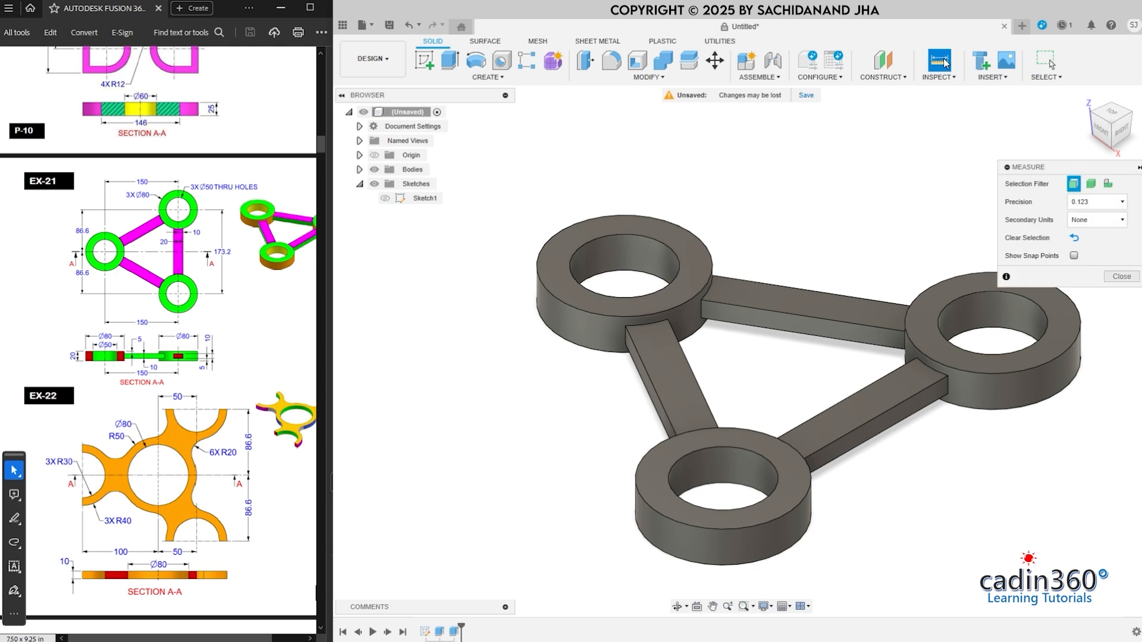
{"action": "left_click", "coordinate": [678, 389]}
{"action": "left_click_drag", "start_coordinate": [1112, 125], "coordinate": [1124, 68]}
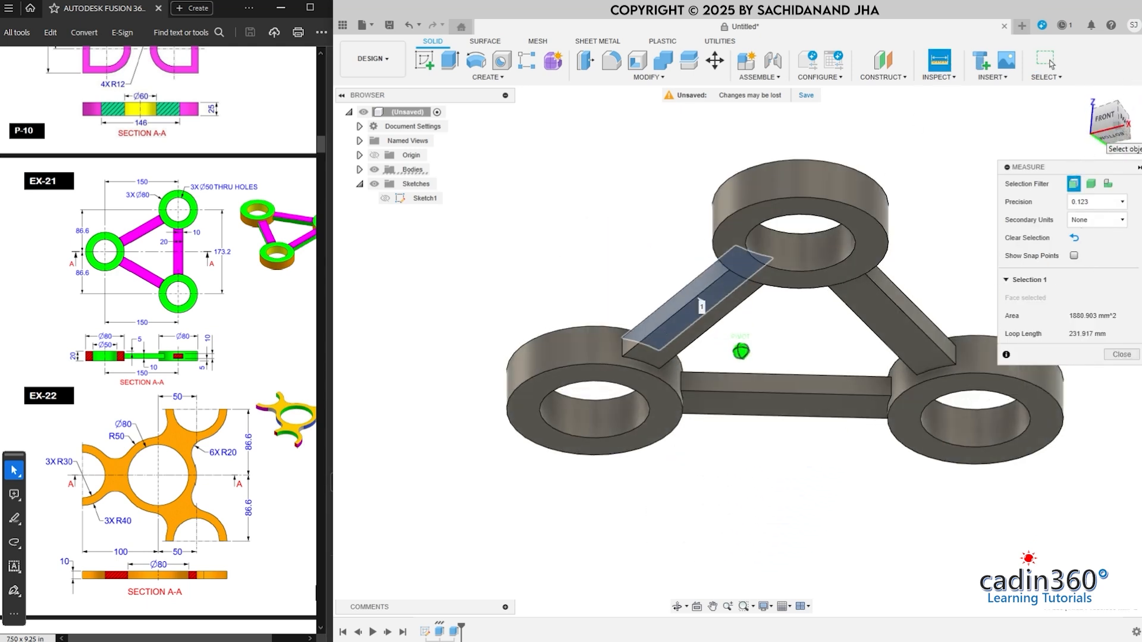
{"action": "left_click", "coordinate": [669, 343]}
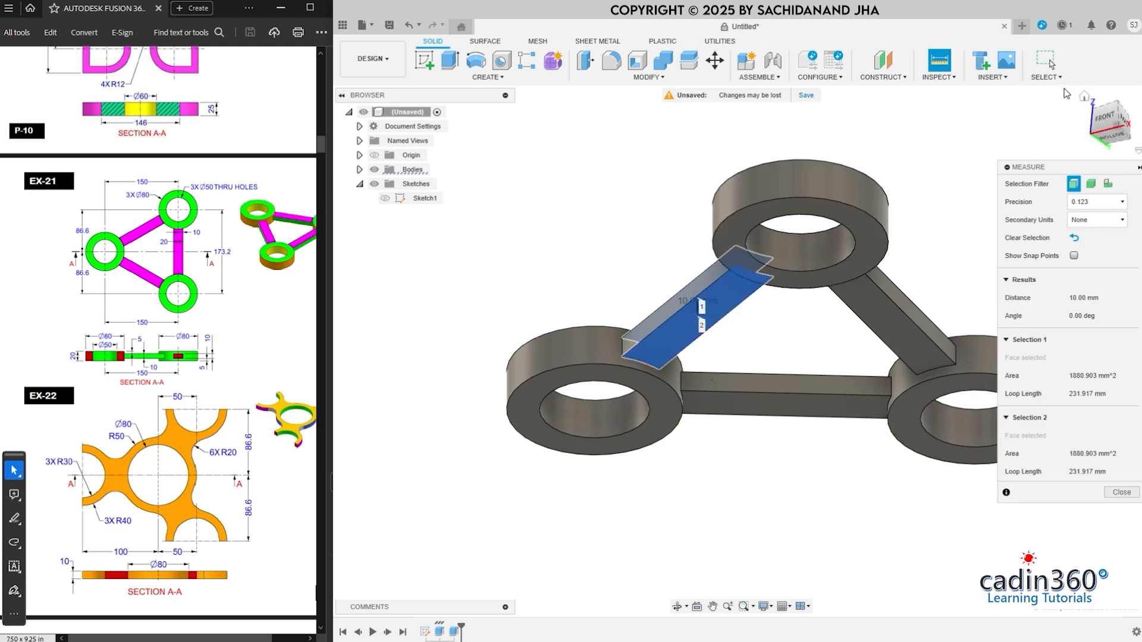
{"action": "left_click", "coordinate": [1122, 492]}
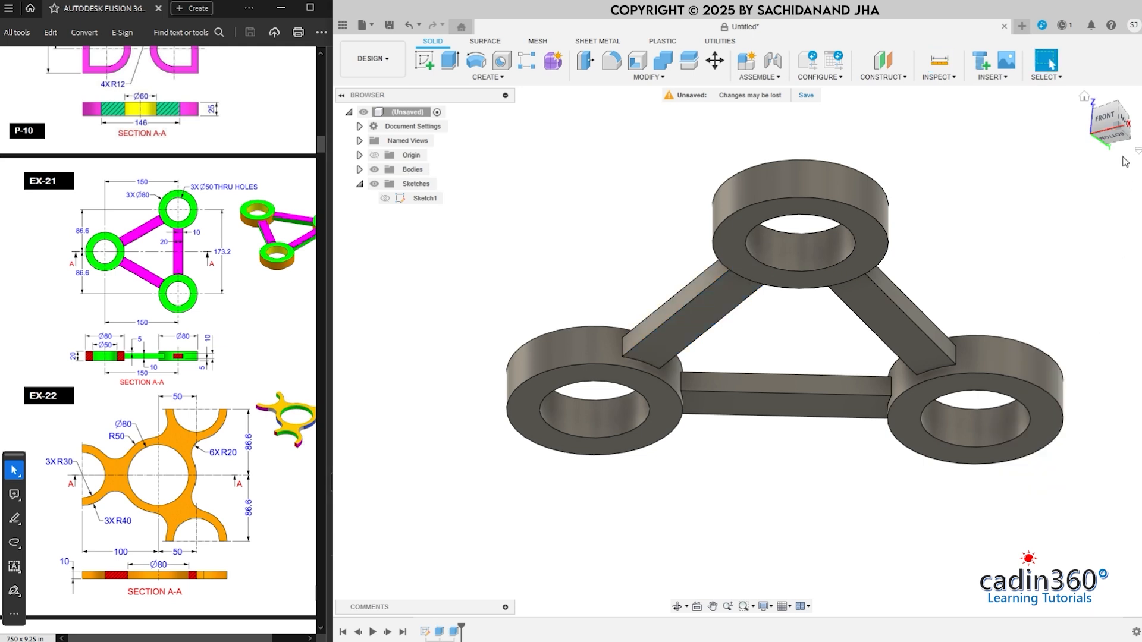
{"action": "left_click", "coordinate": [1084, 96]}
Measure the outer diameter of the lower ring on its cylindrical face
{"action": "left_click", "coordinate": [939, 60]}
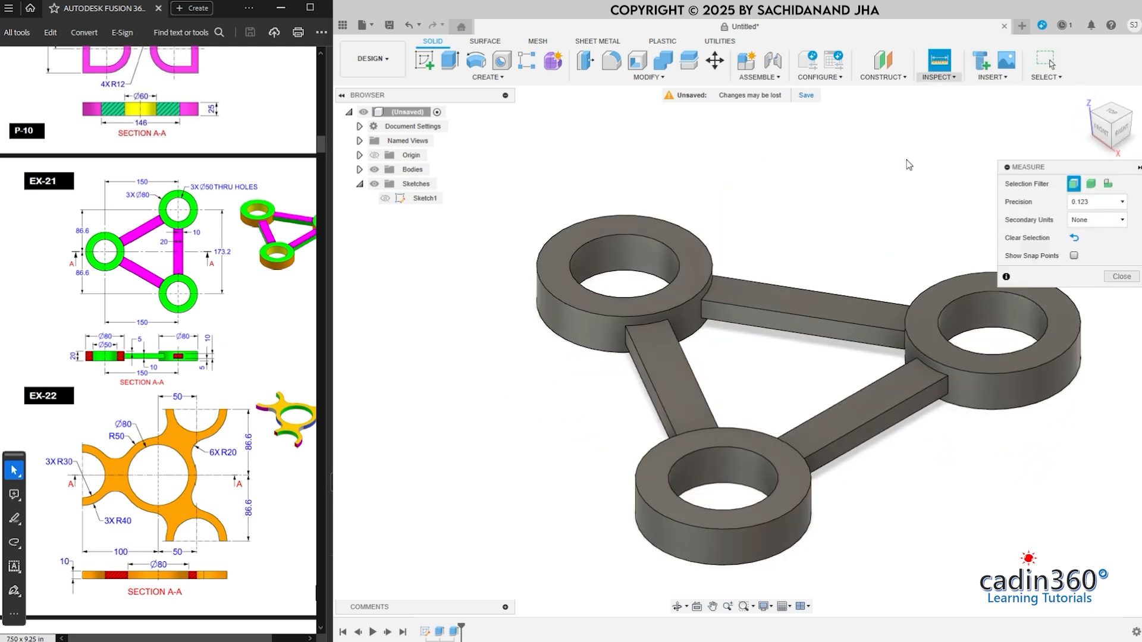
{"action": "left_click", "coordinate": [772, 541]}
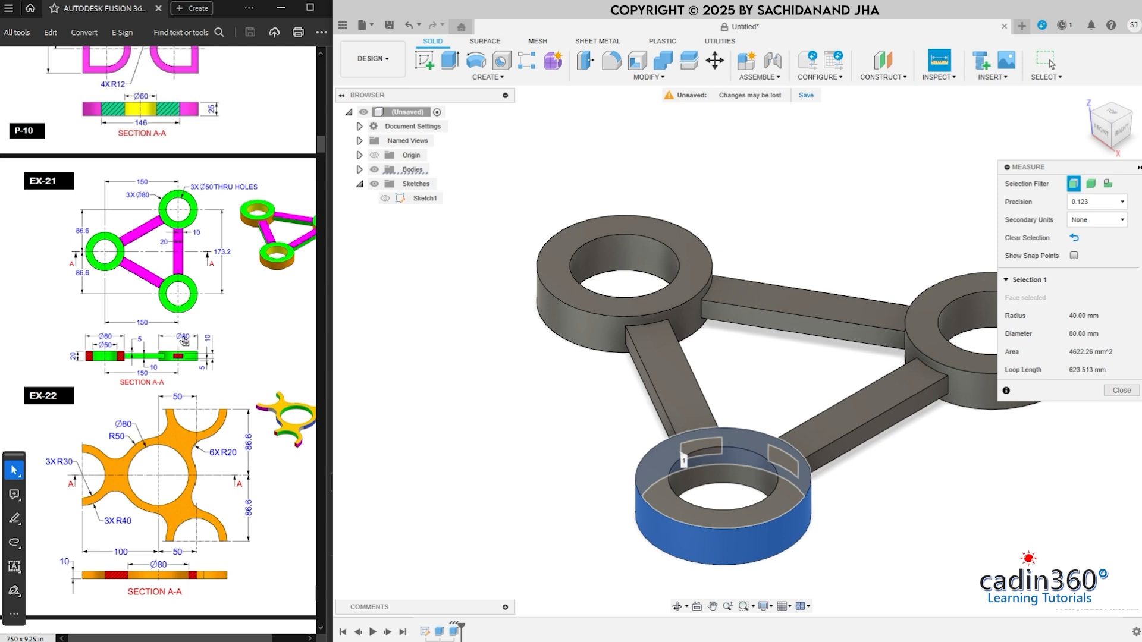
{"action": "left_click", "coordinate": [1121, 391]}
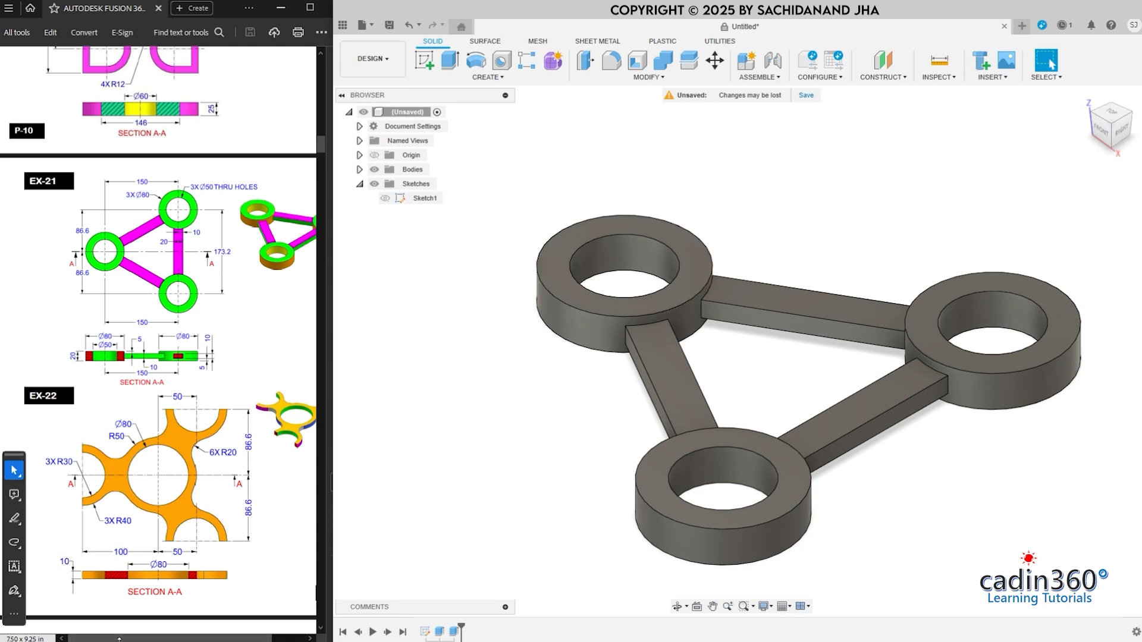
{"action": "left_click", "coordinate": [118, 639]}
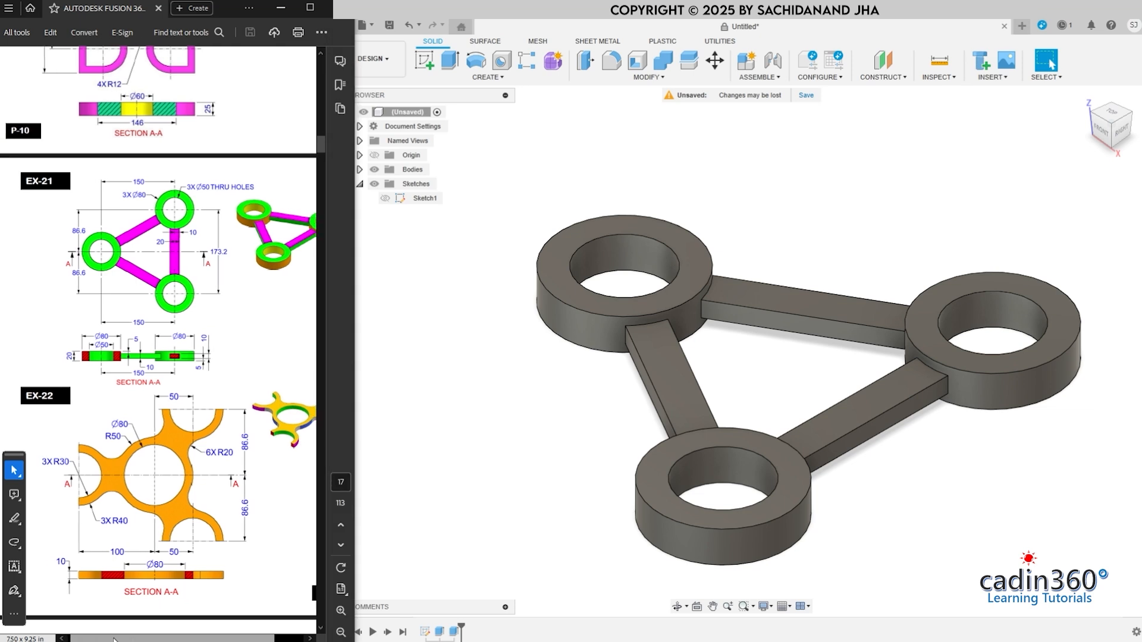